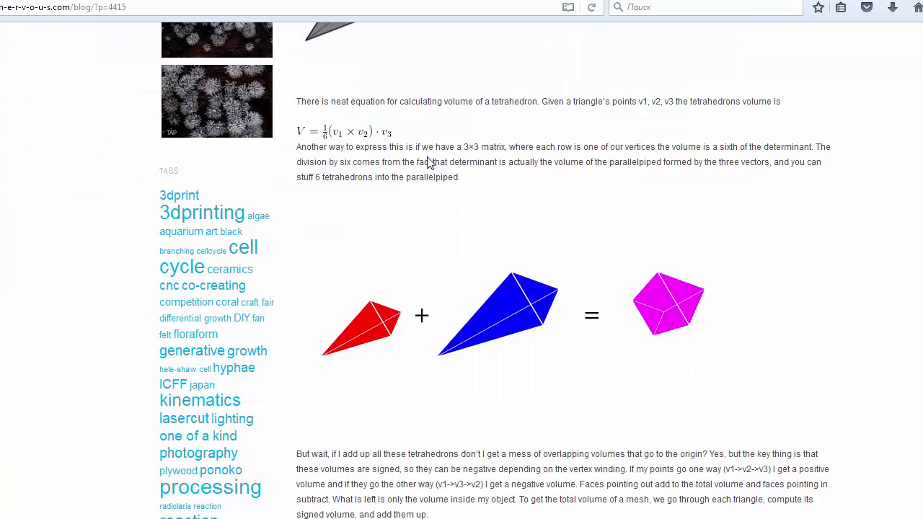
Step: Examine the article's explanation of computing mesh volume from signed tetrahedra, including the diagrams, the volume equation and the start of the code
scroll(463, 196, "up", 10)
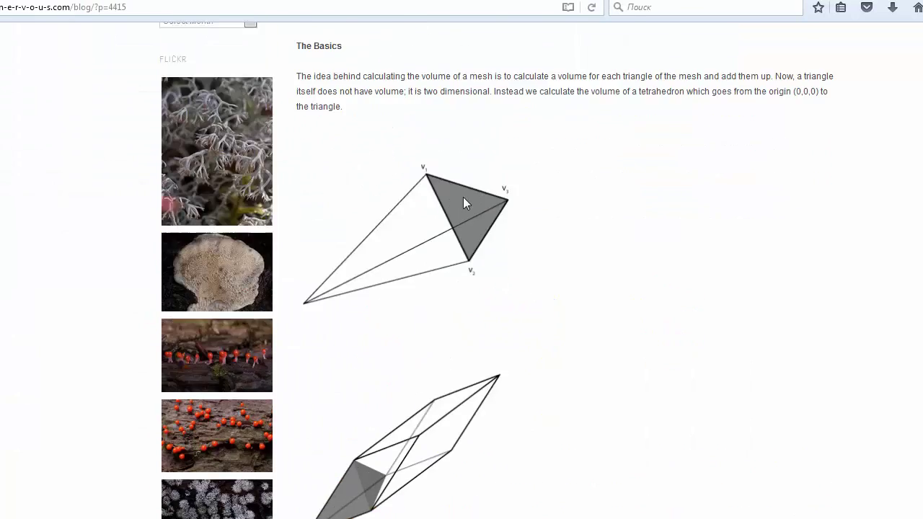
scroll(465, 202, "down", 1)
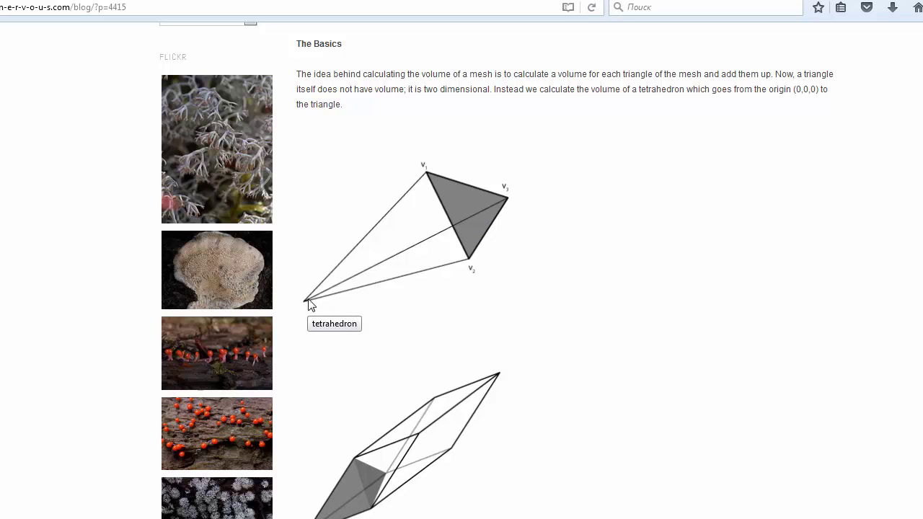
scroll(369, 270, "down", 7)
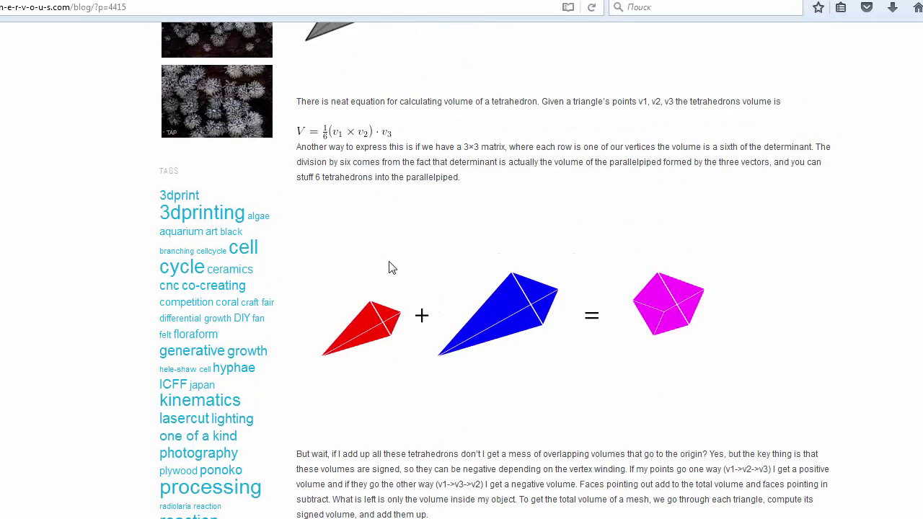
scroll(390, 268, "up", 3)
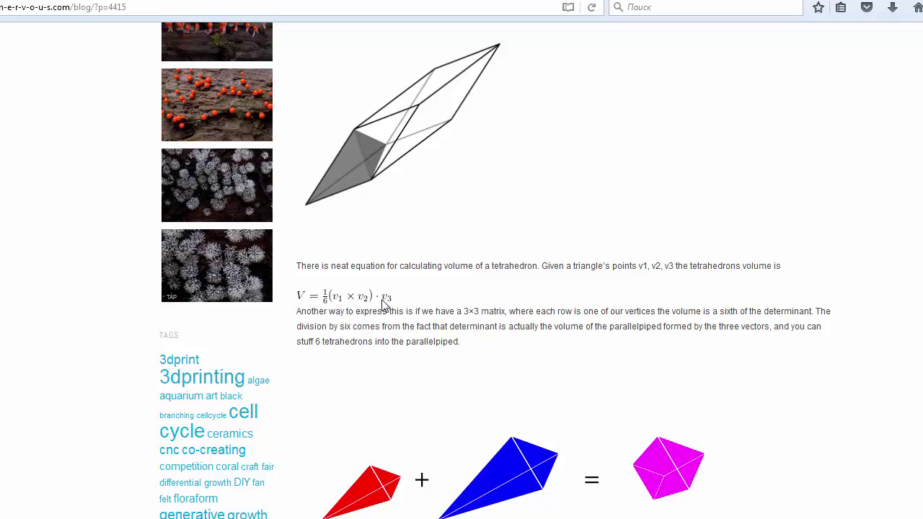
scroll(385, 302, "down", 6)
scroll(389, 291, "up", 3)
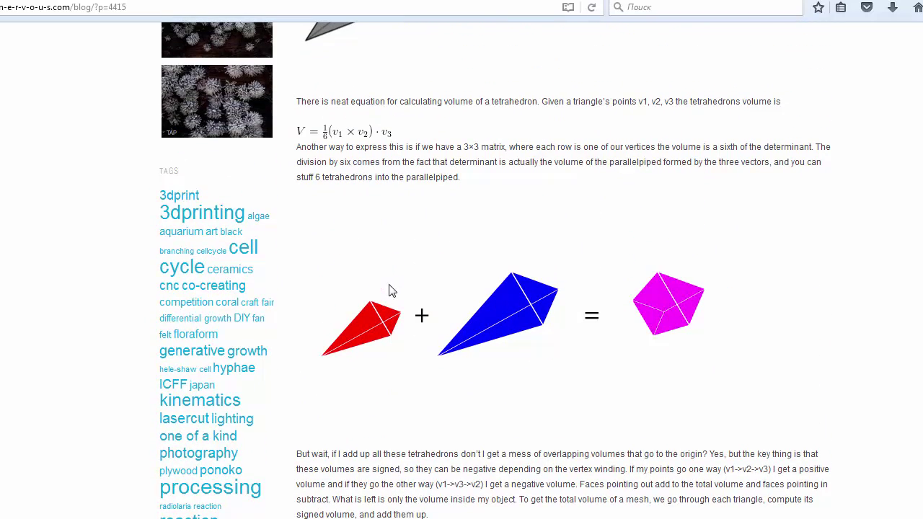
scroll(484, 301, "down", 1)
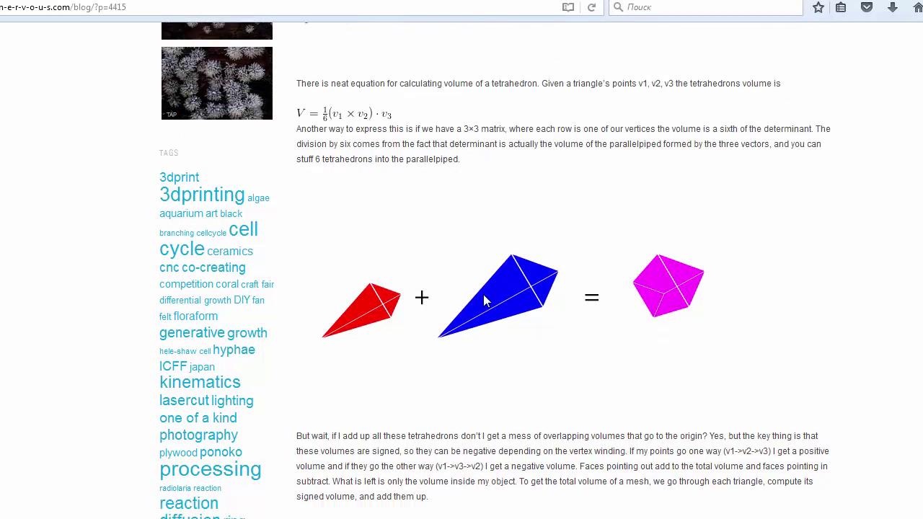
scroll(485, 301, "down", 2)
scroll(503, 302, "up", 2)
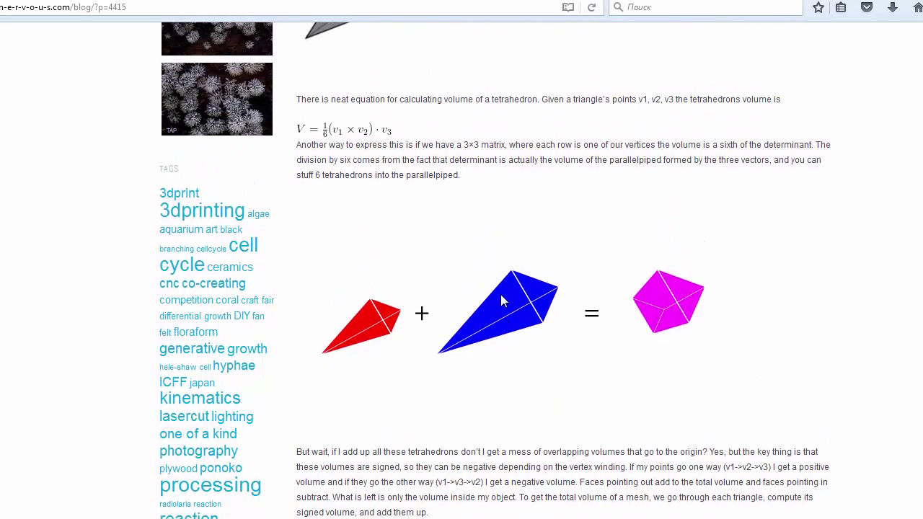
scroll(507, 300, "down", 2)
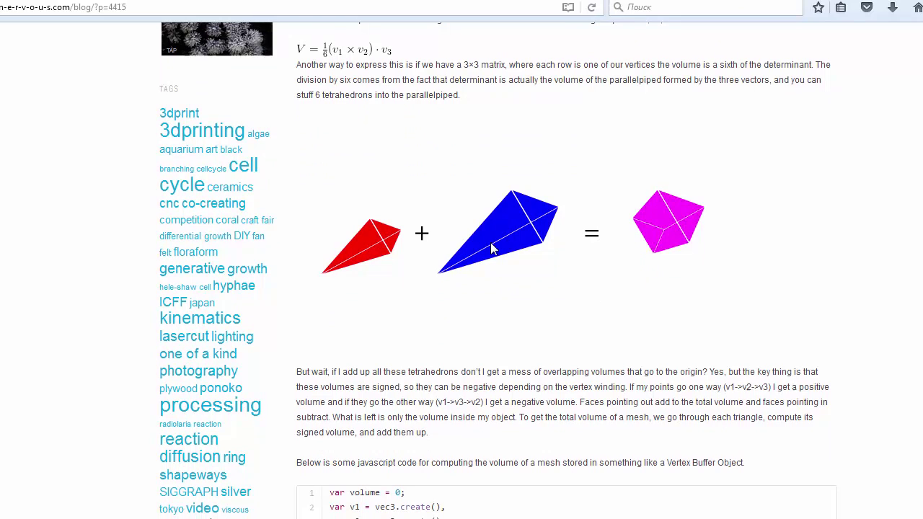
scroll(494, 246, "down", 4)
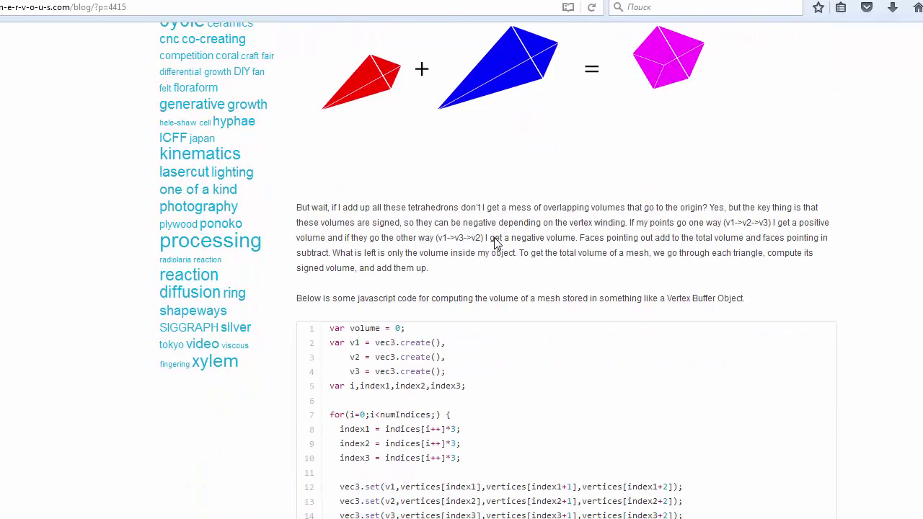
scroll(494, 244, "up", 10)
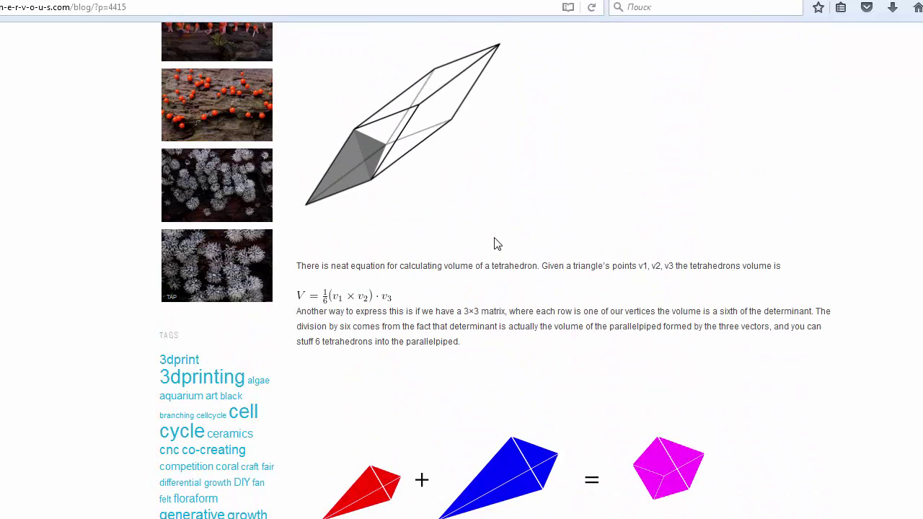
scroll(497, 243, "up", 6)
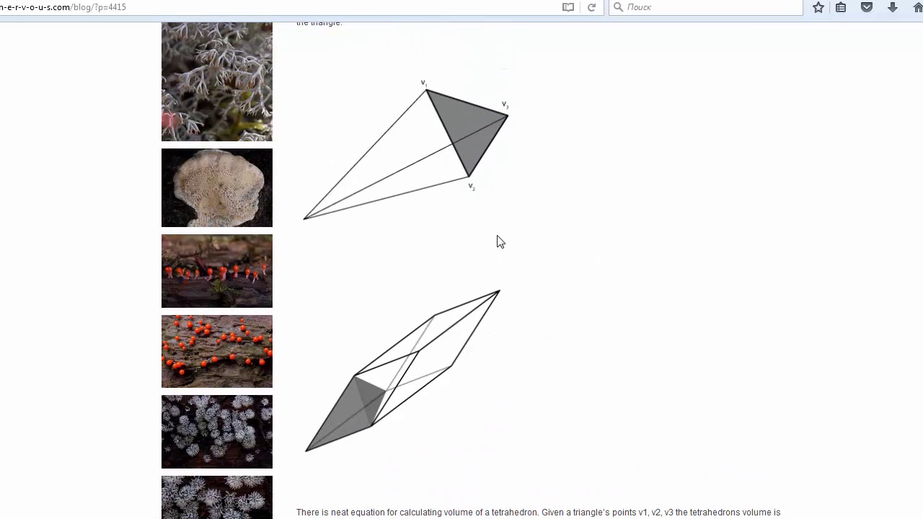
scroll(497, 242, "down", 6)
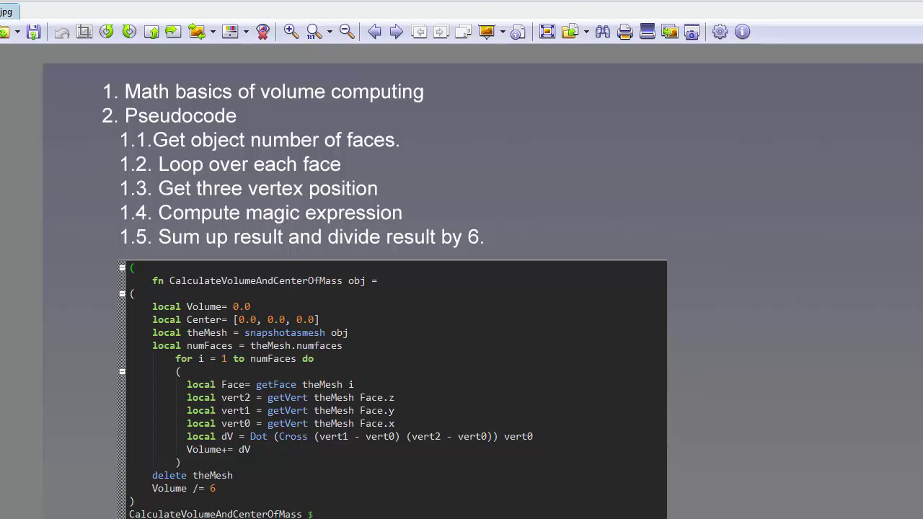
Step: Switch to Paint and brush red lines from several of the sphere's mesh vertices out toward the image's left edge
key("alt+Tab")
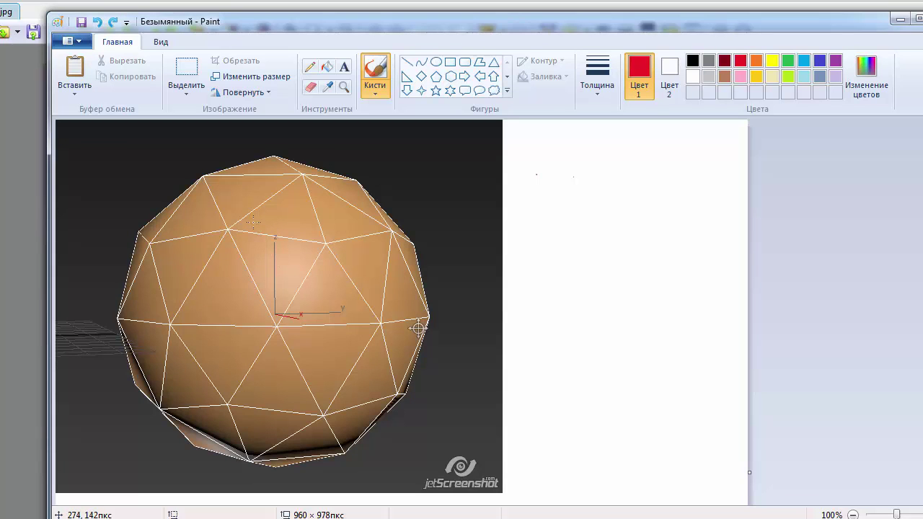
mouse_move(137, 230)
left_mouse_down()
mouse_move(97, 250)
mouse_move(56, 290)
left_mouse_up()
left_click_drag(58, 327, 108, 317)
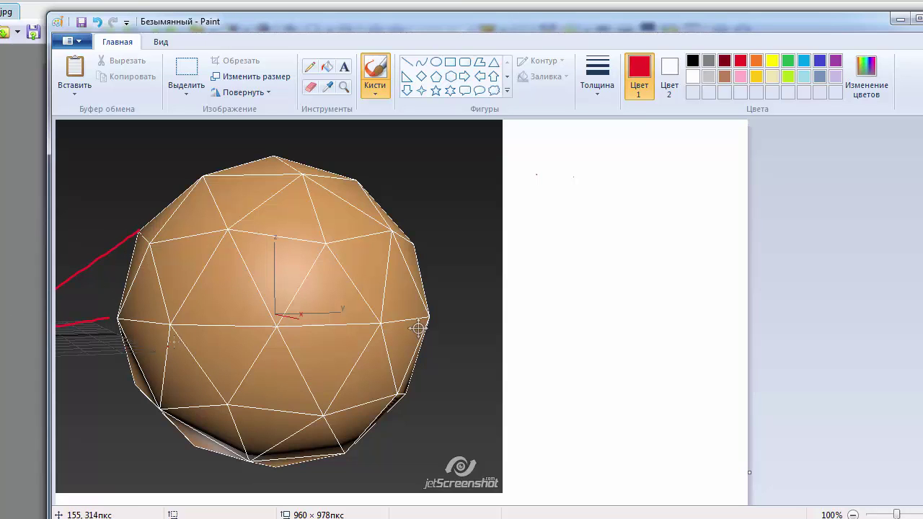
left_click_drag(171, 326, 57, 329)
left_click_drag(150, 245, 56, 297)
left_click(163, 238)
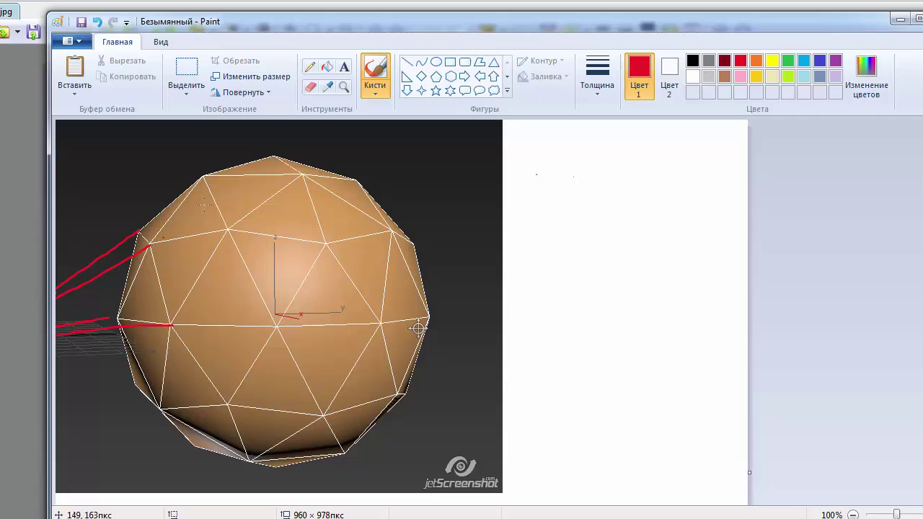
left_click_drag(206, 177, 39, 281)
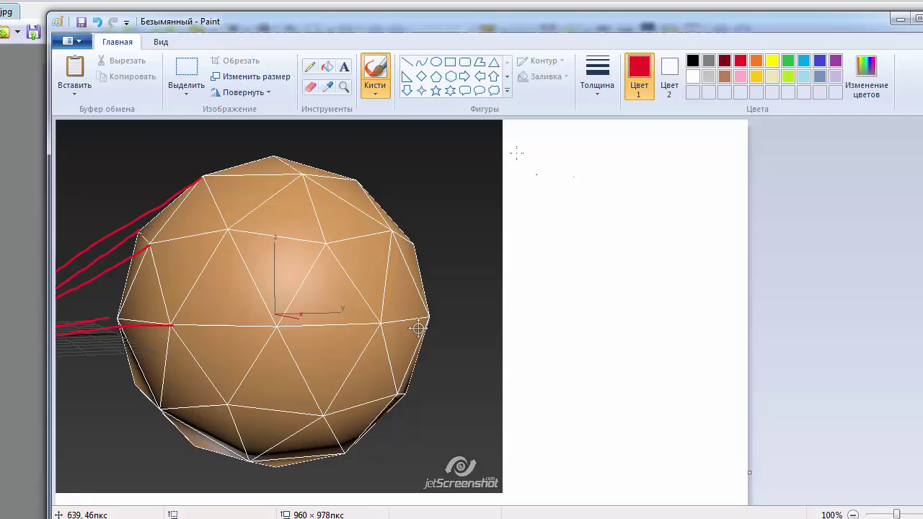
Step: Handwrite the first two algorithm notes in red on the blank area beside the sphere: "1. Num F" and "2. loop F"
left_click_drag(517, 154, 524, 161)
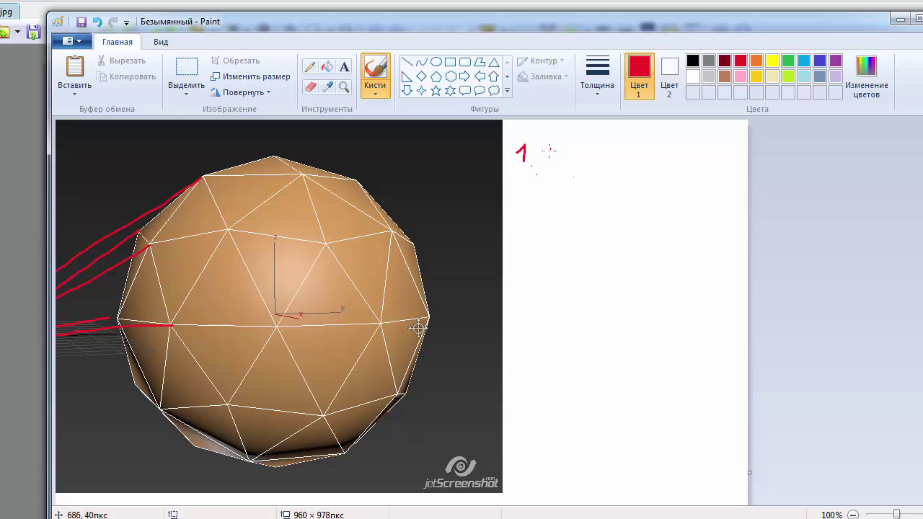
mouse_move(548, 153)
left_mouse_down()
mouse_move(571, 141)
mouse_move(628, 172)
mouse_move(649, 170)
mouse_move(666, 151)
mouse_move(668, 163)
left_mouse_up()
mouse_move(520, 189)
left_mouse_down()
mouse_move(522, 208)
mouse_move(539, 208)
left_mouse_up()
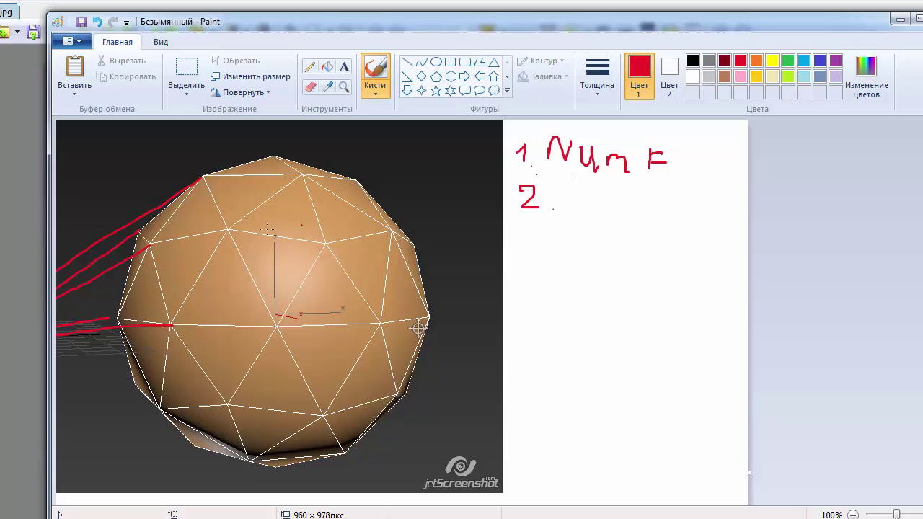
mouse_move(565, 184)
left_mouse_down()
mouse_move(566, 209)
mouse_move(598, 201)
mouse_move(615, 226)
left_mouse_up()
mouse_move(615, 187)
left_mouse_down()
mouse_move(618, 210)
mouse_move(654, 213)
left_mouse_up()
mouse_move(654, 192)
left_mouse_down()
mouse_move(669, 192)
mouse_move(672, 209)
left_mouse_up()
Step: Write note 3 as "V1 V2 V3" and mark the three vertices of one upper sphere face with red dots
left_click_drag(516, 240, 526, 259)
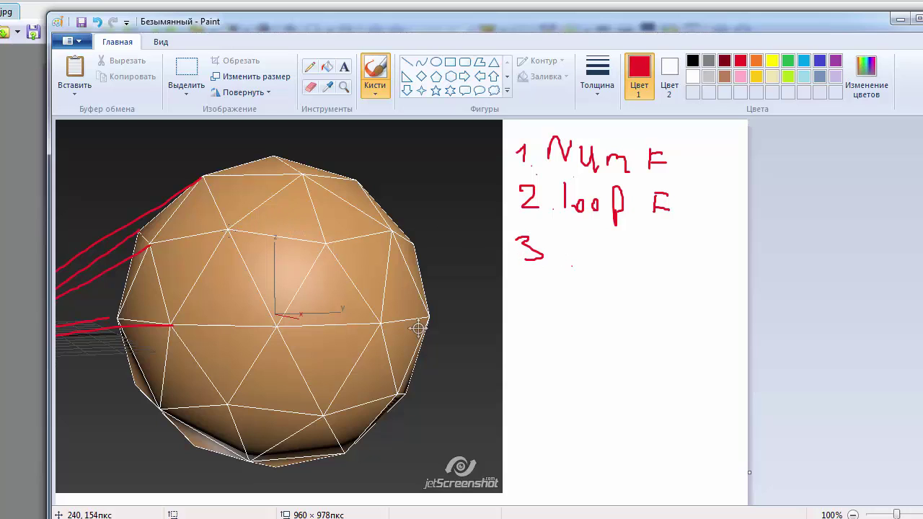
left_click(227, 231)
left_click(301, 176)
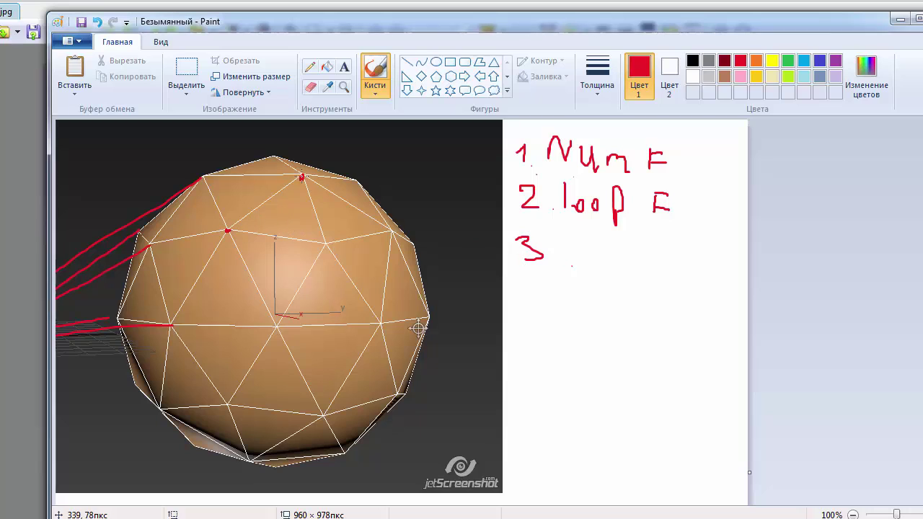
left_click(325, 243)
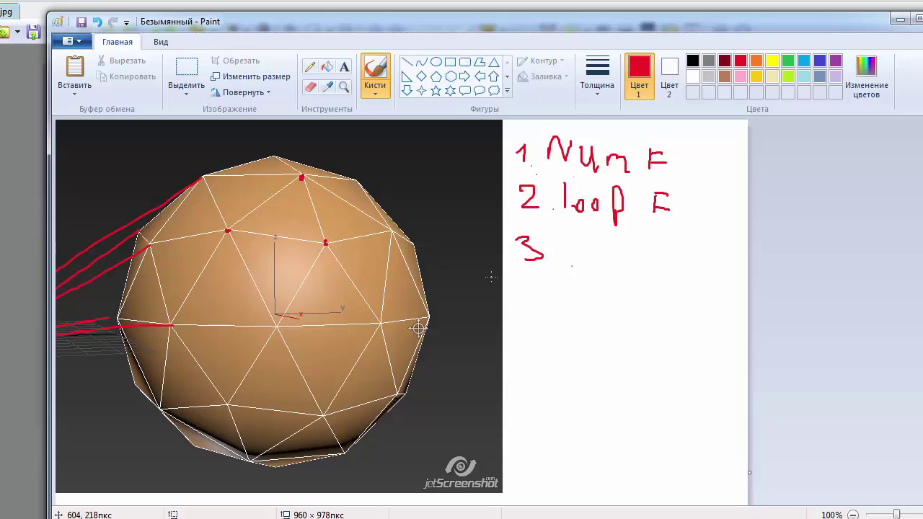
left_click_drag(570, 244, 595, 264)
mouse_move(603, 249)
left_mouse_down()
mouse_move(611, 264)
mouse_move(621, 250)
mouse_move(646, 278)
mouse_move(672, 251)
mouse_move(692, 268)
mouse_move(684, 281)
left_mouse_up()
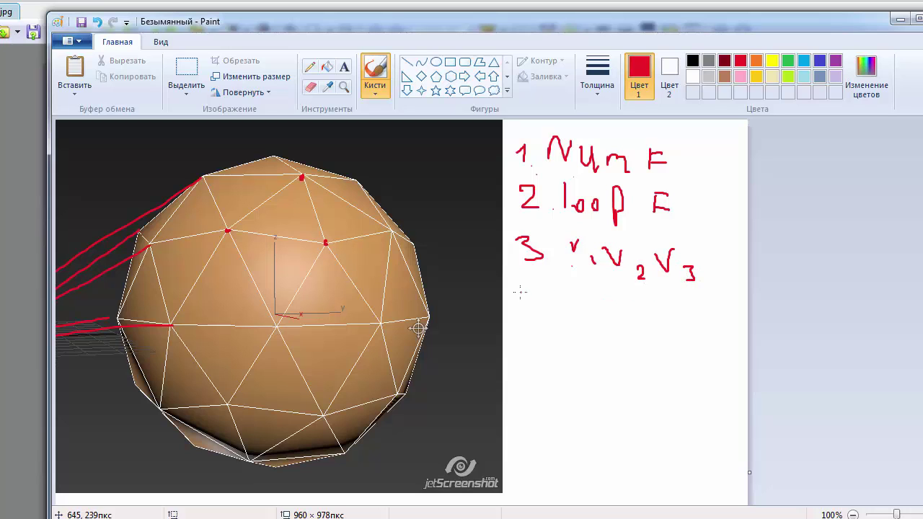
Step: Handwrite the next two algorithm notes below: "4. dV" and "5. dV +="
left_click_drag(530, 284, 536, 306)
left_click_drag(540, 292, 540, 316)
mouse_move(584, 286)
left_mouse_down()
mouse_move(584, 317)
mouse_move(608, 296)
left_mouse_up()
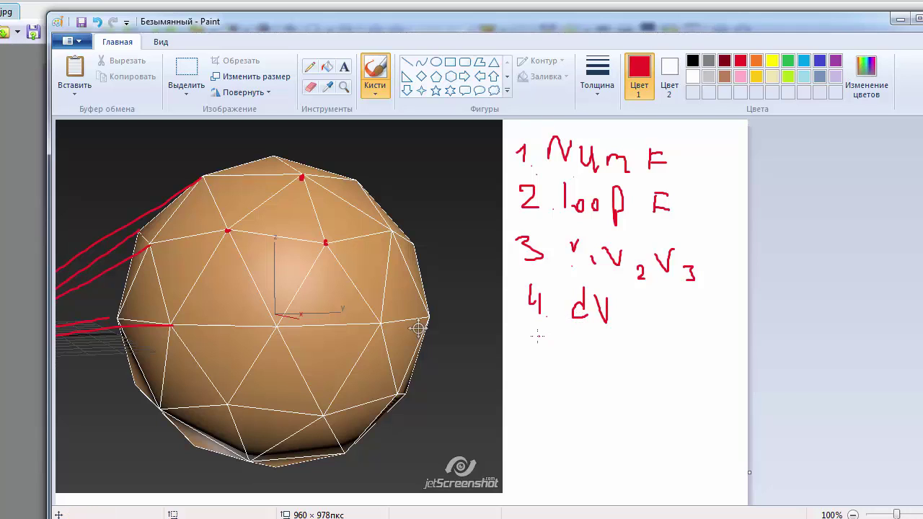
mouse_move(537, 336)
left_mouse_down()
mouse_move(530, 350)
mouse_move(560, 332)
mouse_move(597, 358)
left_mouse_up()
left_click(562, 353)
mouse_move(596, 346)
left_mouse_down()
mouse_move(585, 353)
mouse_move(596, 359)
left_mouse_up()
mouse_move(603, 344)
left_mouse_down()
mouse_move(608, 359)
mouse_move(614, 339)
left_mouse_up()
mouse_move(623, 351)
left_mouse_down()
mouse_move(646, 351)
mouse_move(636, 361)
mouse_move(670, 347)
left_mouse_up()
left_click_drag(653, 355, 670, 355)
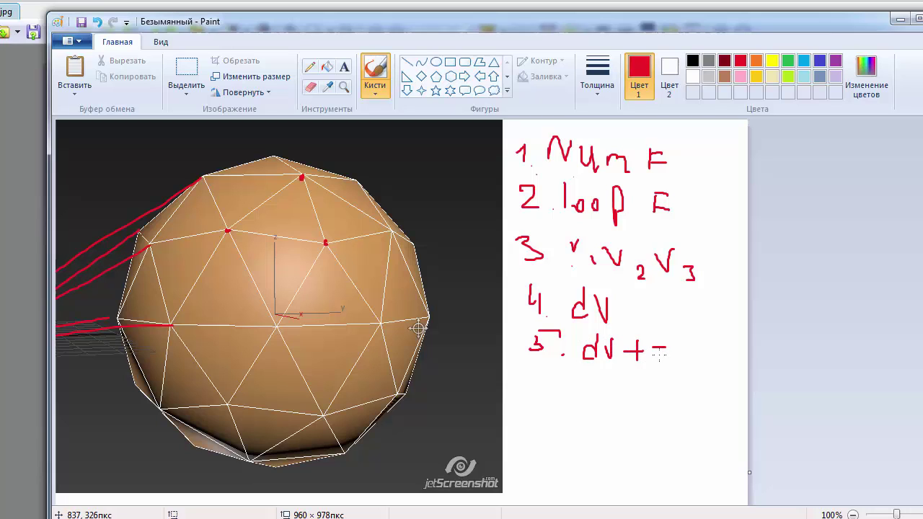
Step: Write the final note "6. dV/6" and minimise the Paint window
mouse_move(534, 376)
left_mouse_down()
mouse_move(526, 392)
mouse_move(540, 397)
left_mouse_up()
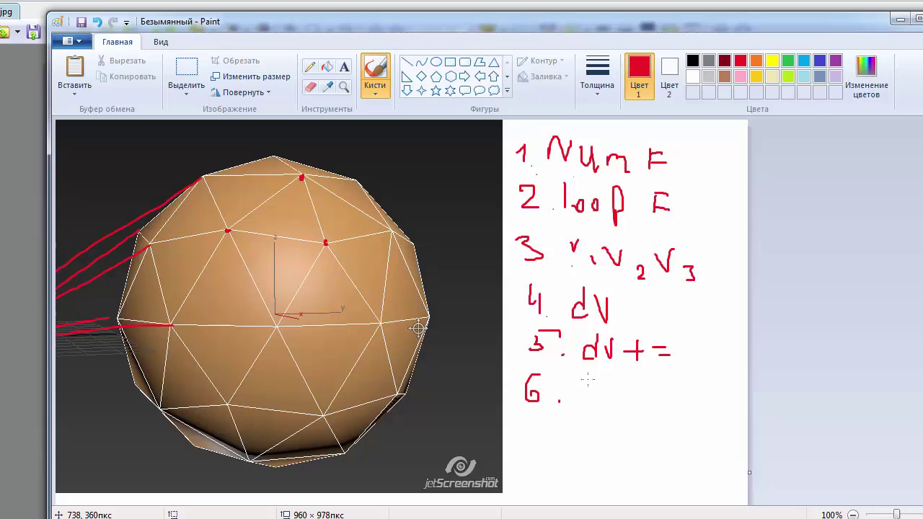
mouse_move(580, 376)
left_mouse_down()
mouse_move(585, 399)
mouse_move(595, 375)
mouse_move(574, 398)
mouse_move(622, 410)
mouse_move(610, 410)
mouse_move(609, 393)
left_mouse_up()
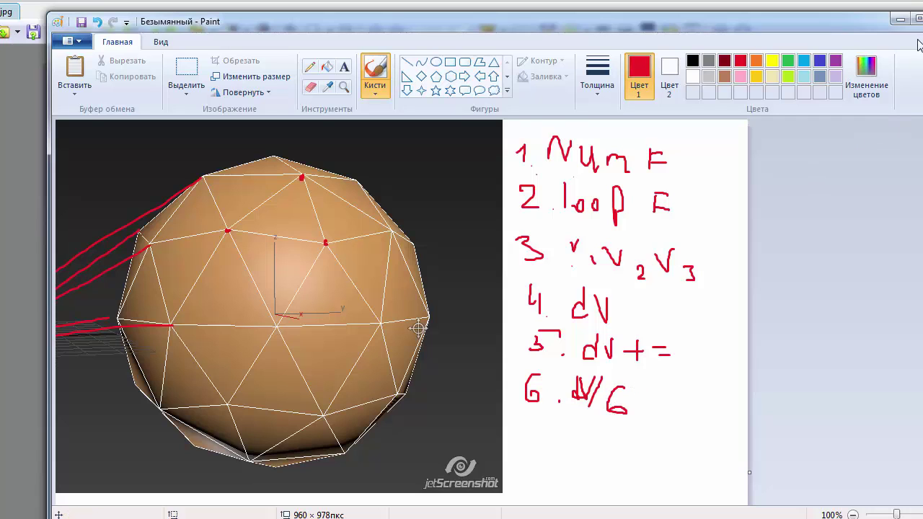
left_click(899, 20)
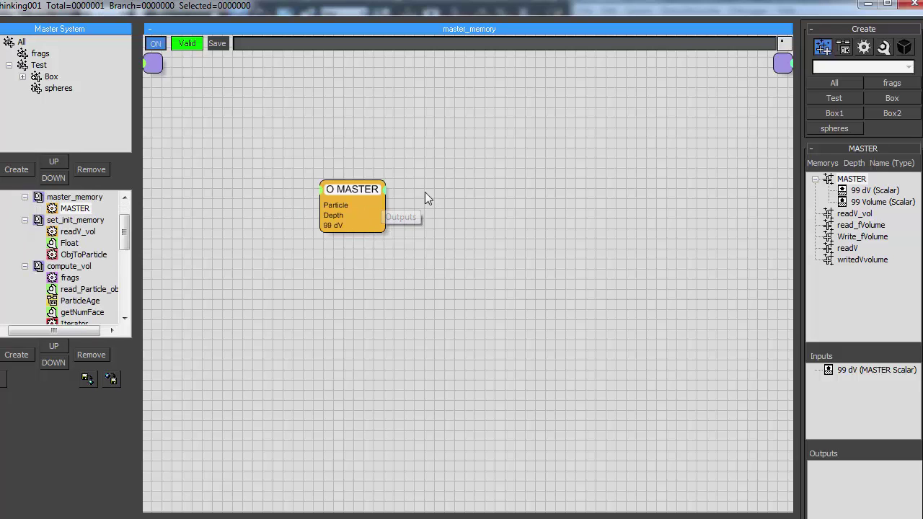
Step: Add a standard Memory operator to master_memory and place it beside the MASTER node
right_click(358, 191)
mouse_move(429, 237)
mouse_move(539, 234)
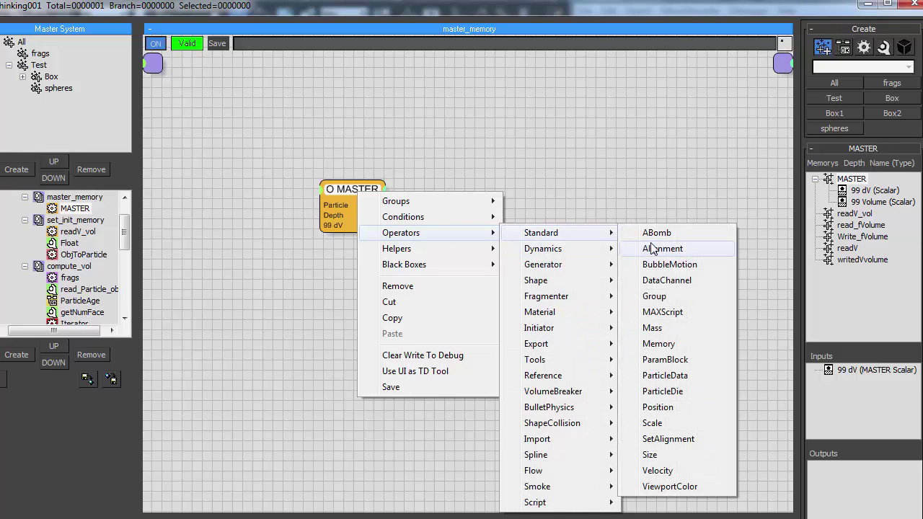
left_click(670, 344)
left_click_drag(465, 203, 450, 194)
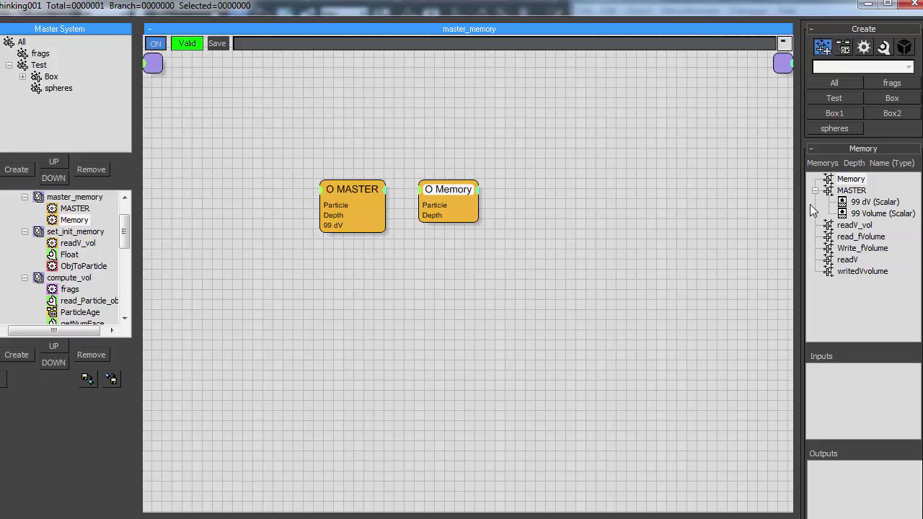
Step: Select MASTER's Volume and dV scalar entries in the Memory operator's list, and delete the added Memory operator
left_click(871, 215)
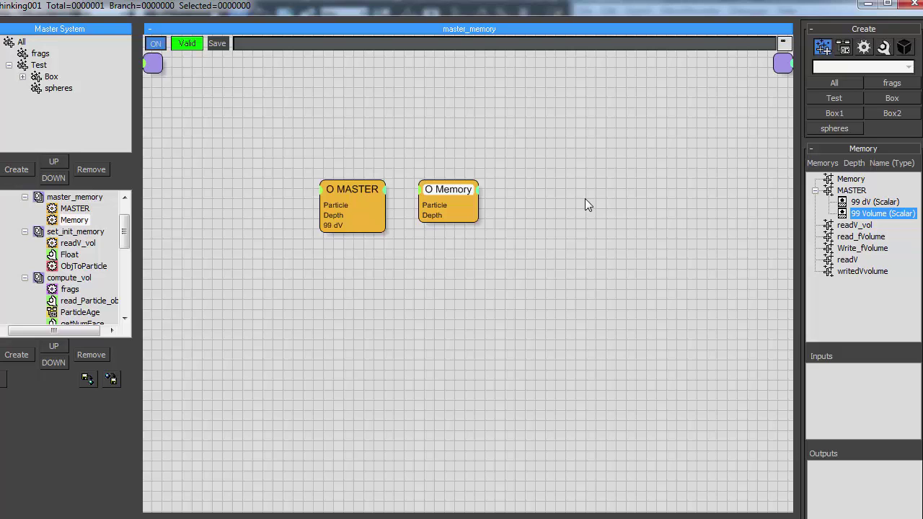
left_click(868, 202)
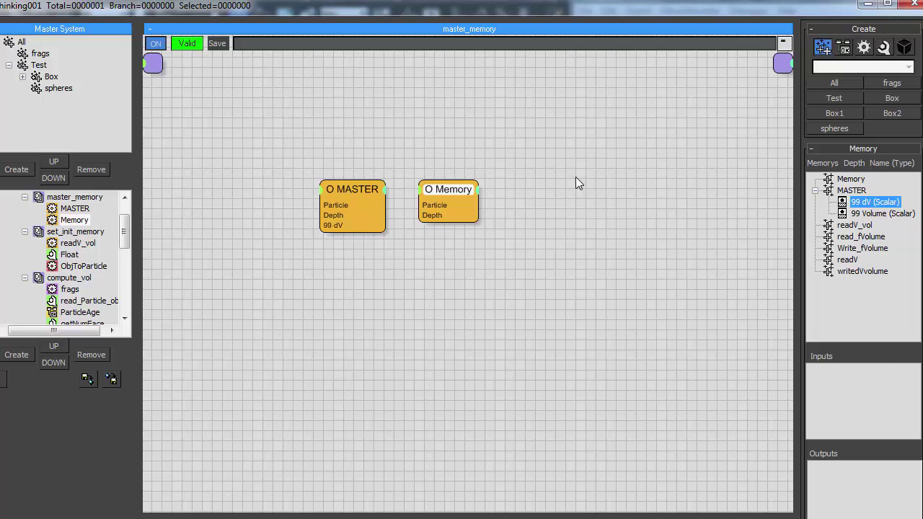
key("Delete")
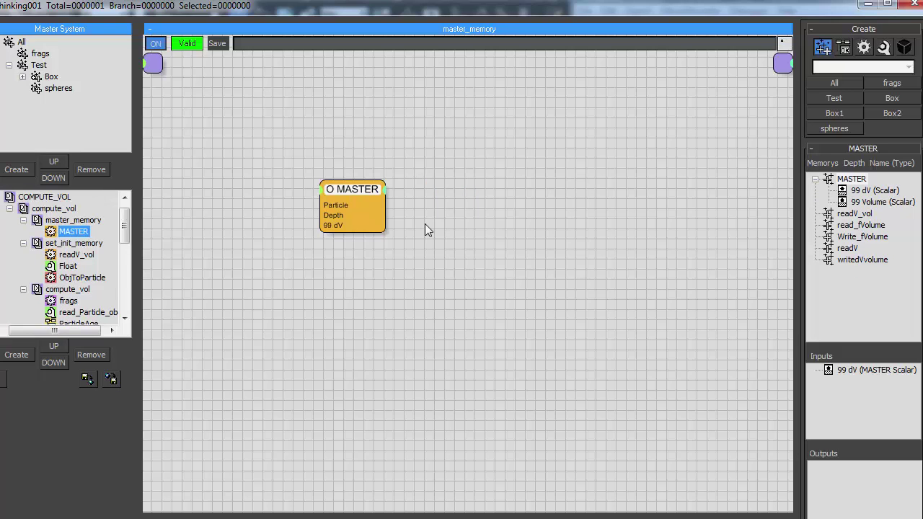
Step: Open set_init_memory and inspect its ObjToParticle, Float and readV_vol nodes and their connections
left_click(75, 244)
left_click(324, 234)
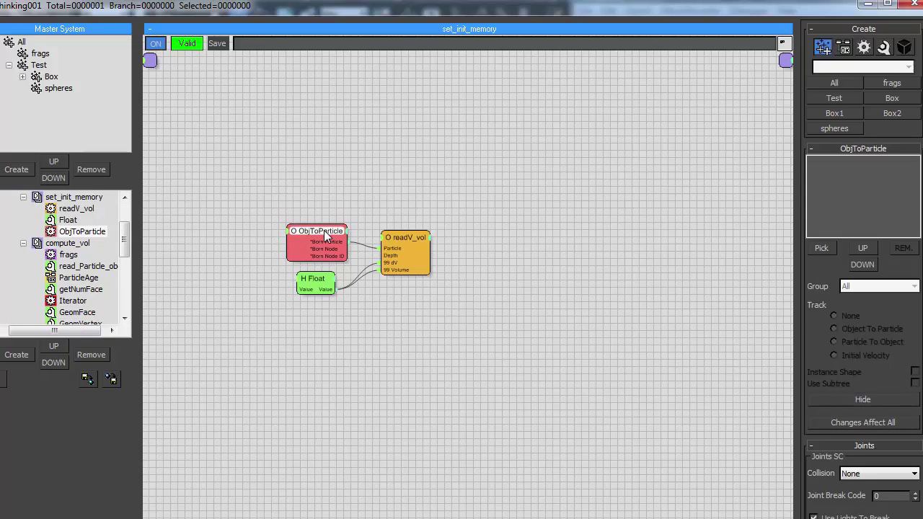
left_click_drag(397, 237, 391, 247)
left_click_drag(320, 282, 320, 292)
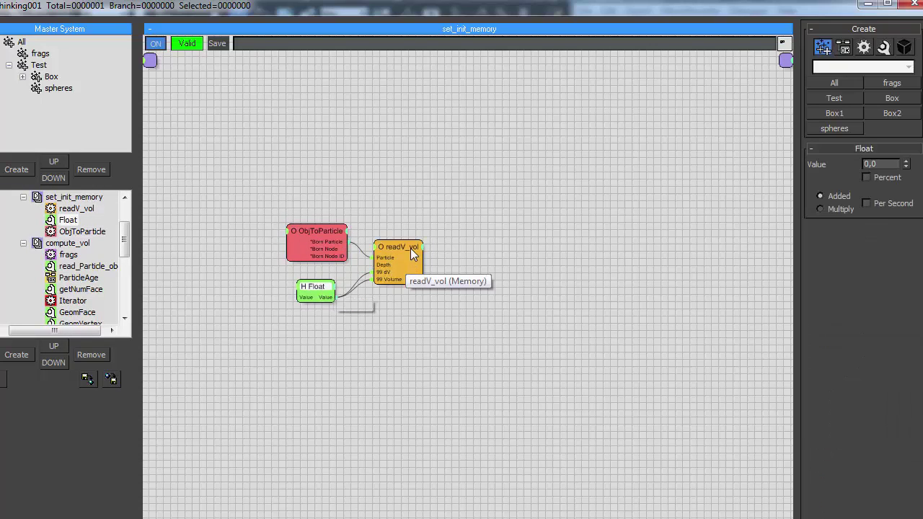
left_click_drag(413, 252, 414, 243)
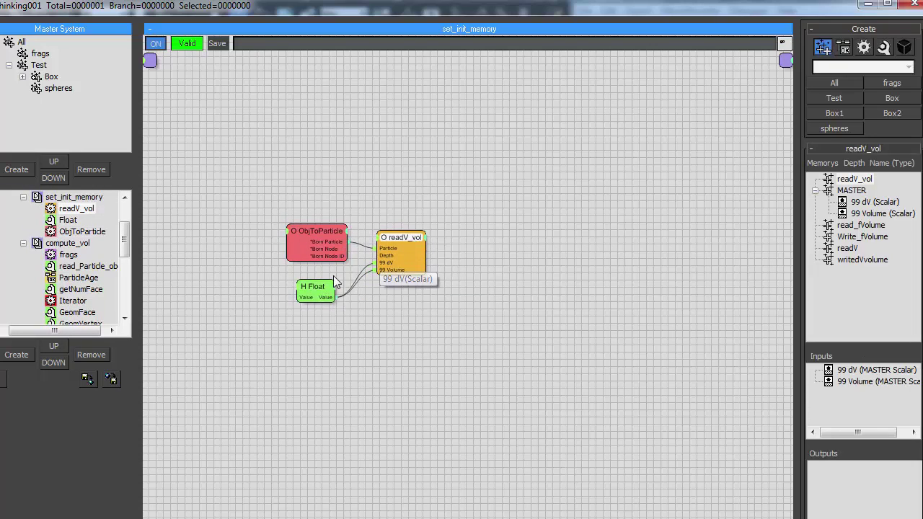
Step: Move the Float node closer beneath ObjToParticle, and select MASTER's dV and Volume scalar entries in readV_vol's memory list
left_click_drag(312, 291, 324, 285)
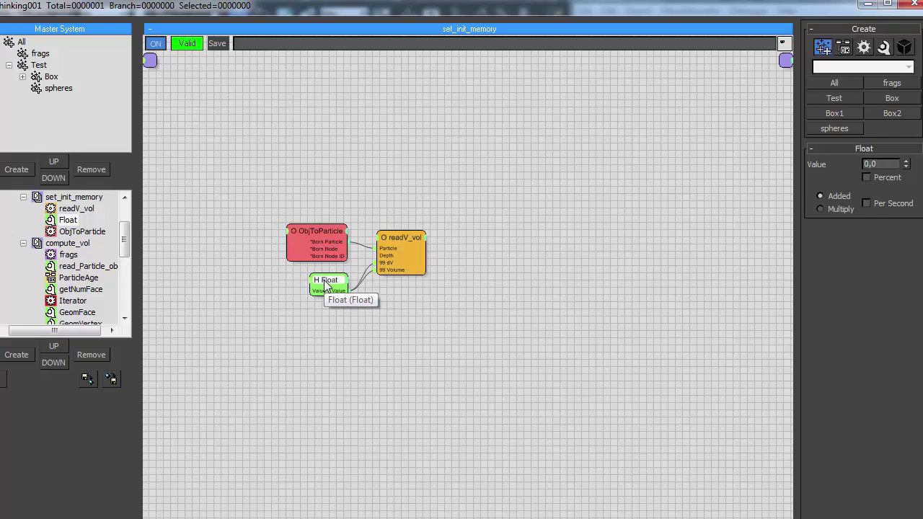
left_click(405, 241)
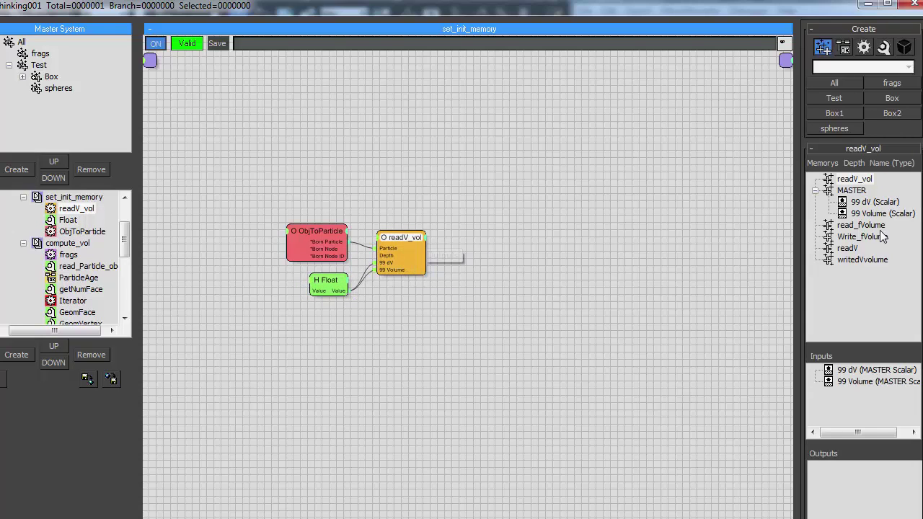
left_click(875, 204)
left_click(880, 214)
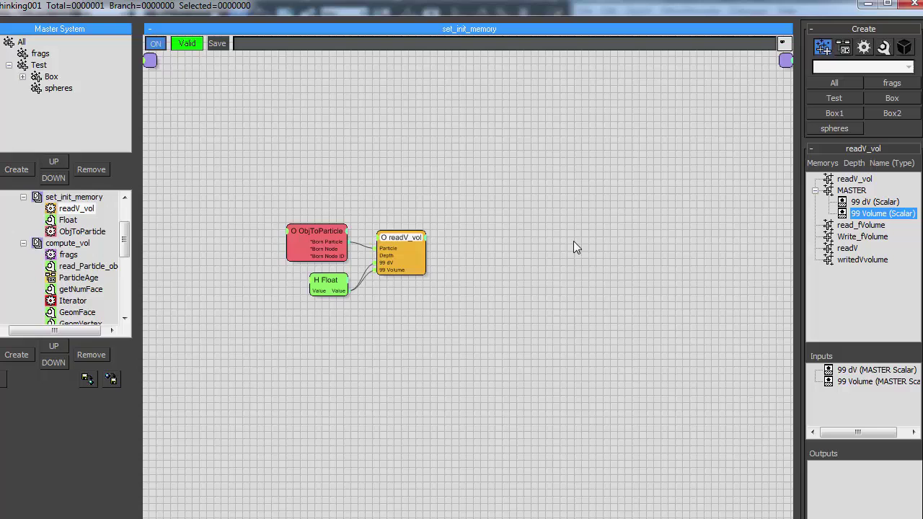
left_click(635, 356)
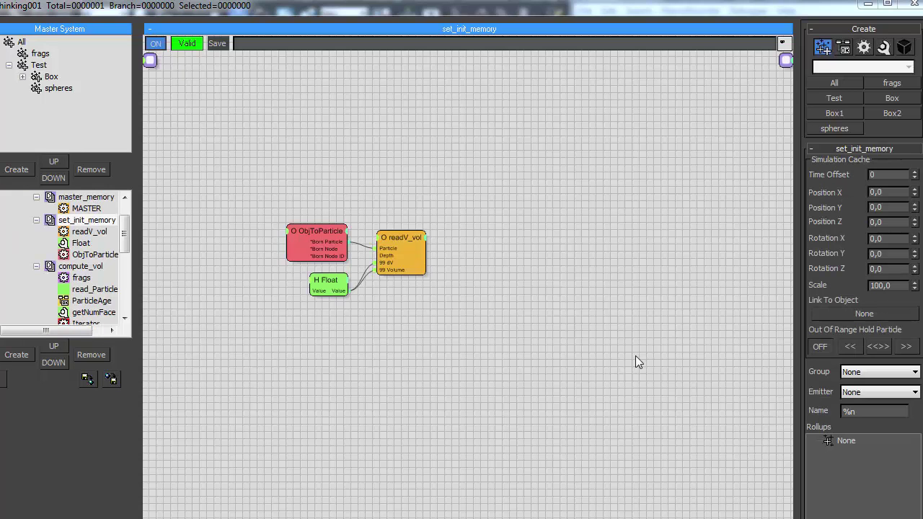
Step: Open the compute_vol dynamic set and shift its frags group node slightly away from the other nodes
left_click(76, 267)
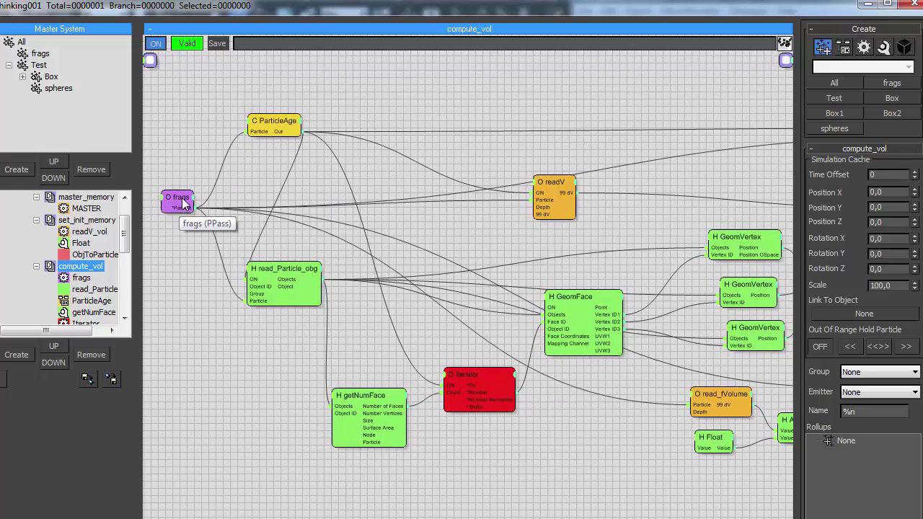
left_click_drag(196, 208, 189, 209)
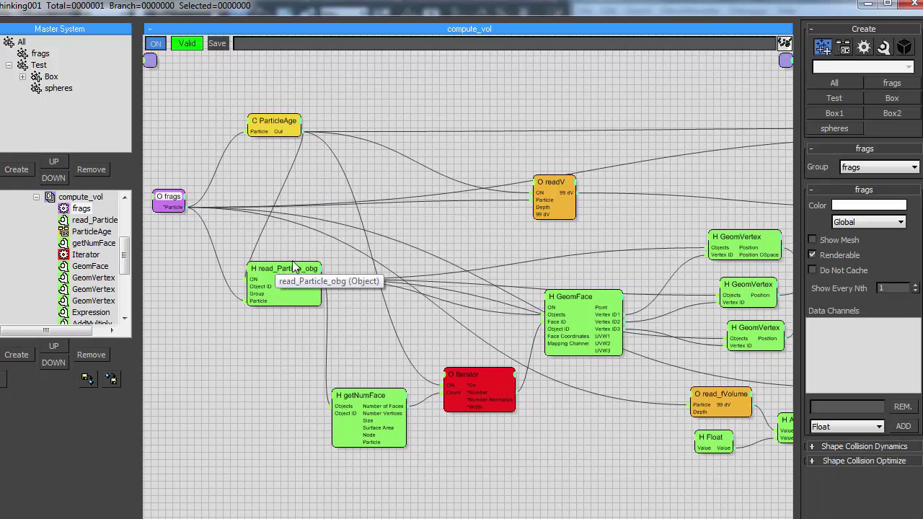
middle_click_drag(303, 232, 311, 211)
Step: Add an Object geometry helper below read_Particle_obg and connect the frags node's Particle output to its Particle input
right_click(230, 326)
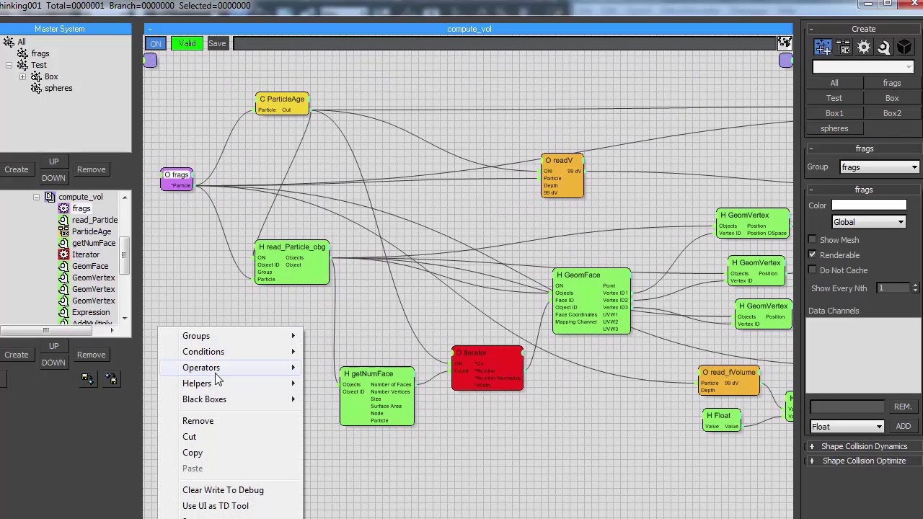
mouse_move(216, 383)
mouse_move(353, 465)
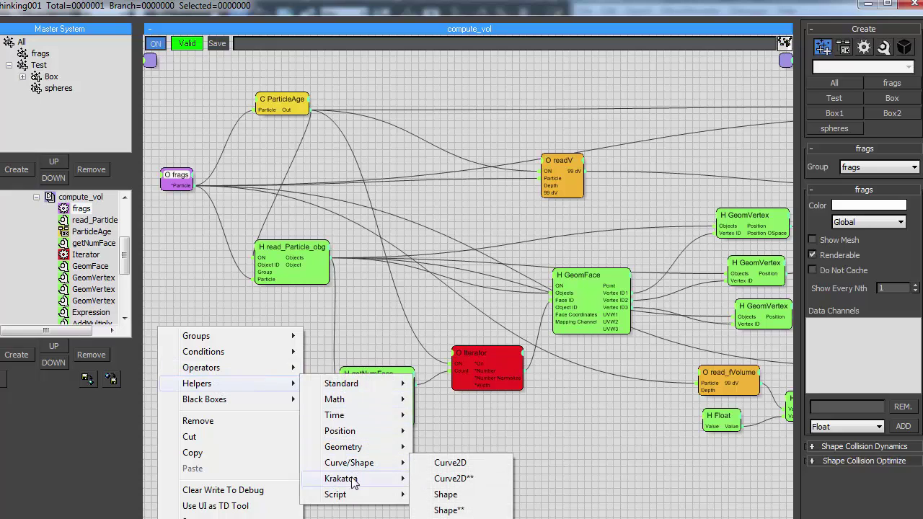
mouse_move(363, 450)
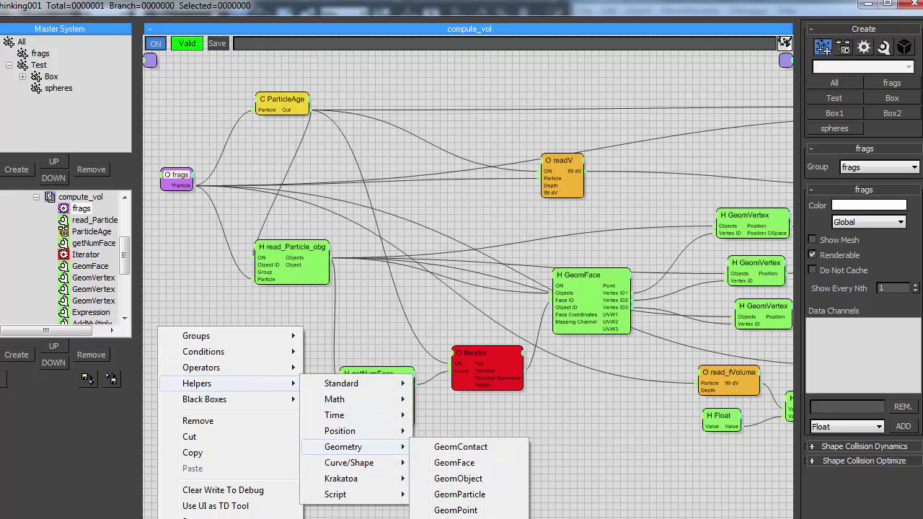
left_click(458, 478)
left_click_drag(232, 358, 188, 185)
left_click_drag(262, 336, 254, 372)
Step: Make room below getNumFace and add a GeomObject helper fed by the new Object node's Objects output
left_click_drag(383, 368, 375, 332)
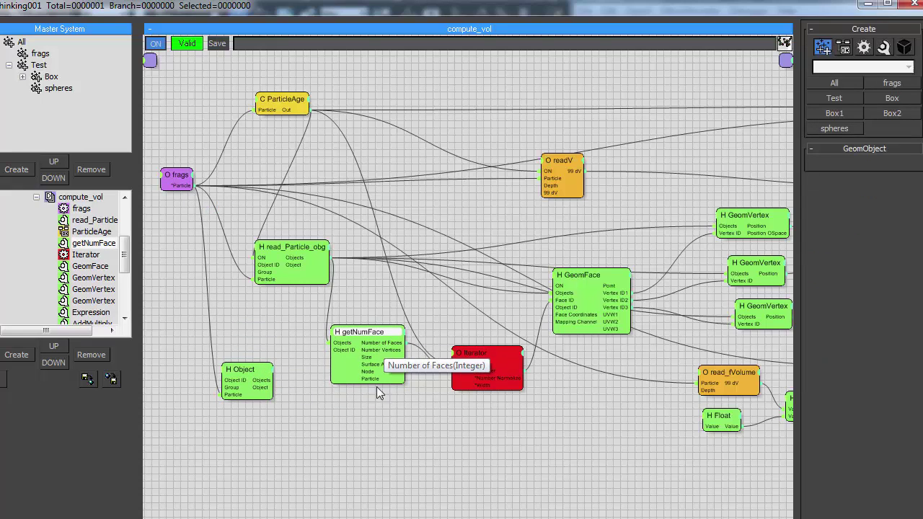
right_click(325, 443)
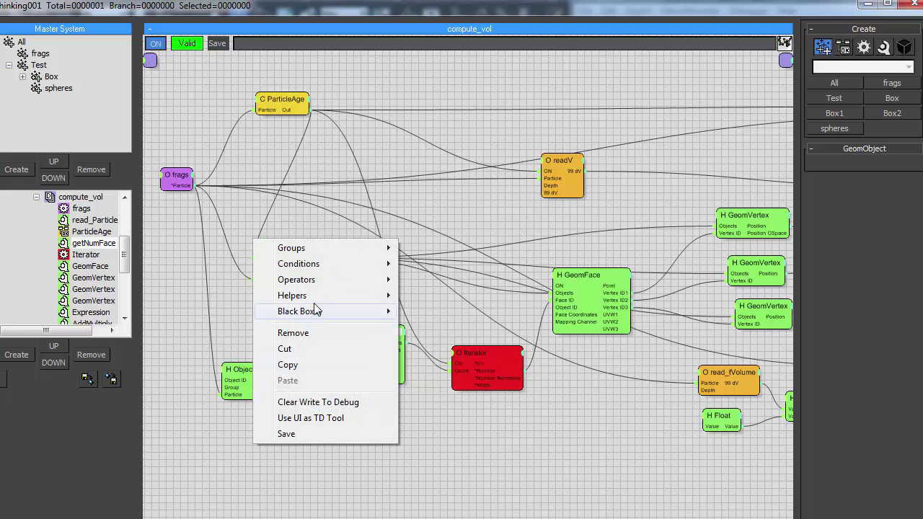
mouse_move(331, 295)
mouse_move(439, 359)
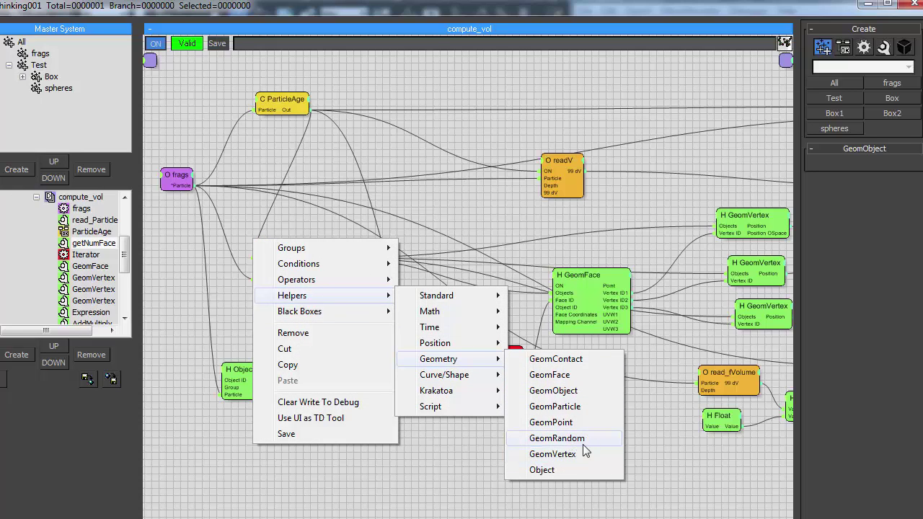
left_click(553, 390)
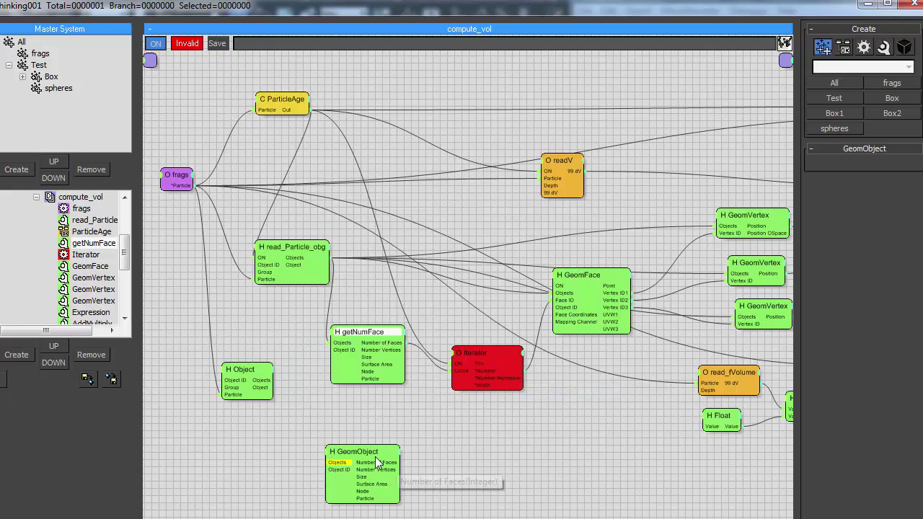
left_click_drag(376, 462, 387, 415)
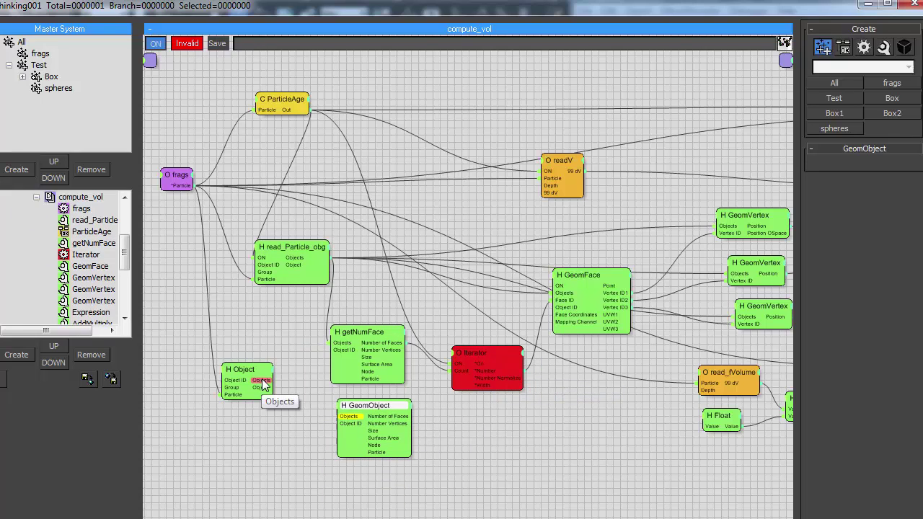
left_click_drag(263, 380, 330, 406)
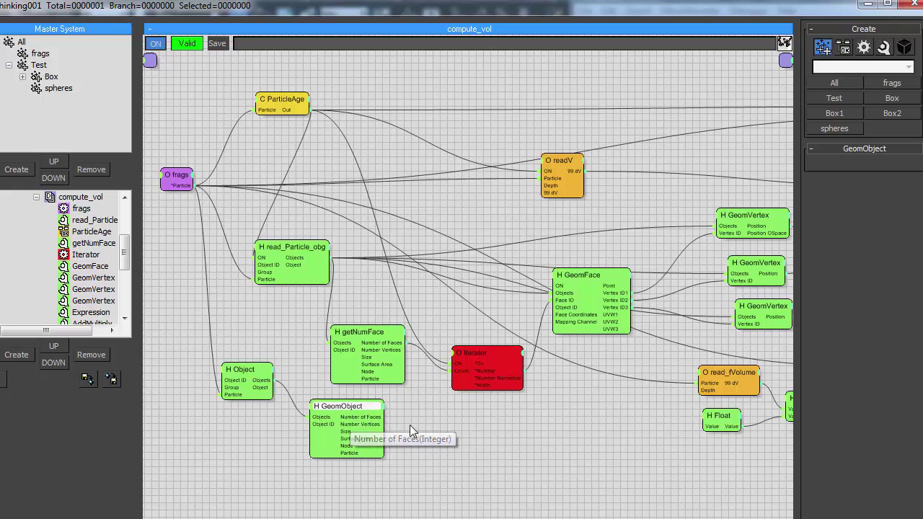
Step: Move the existing Iterator up and add a second Iterator whose Count input is fed by GeomObject's Number of Faces
left_click_drag(485, 353, 473, 314)
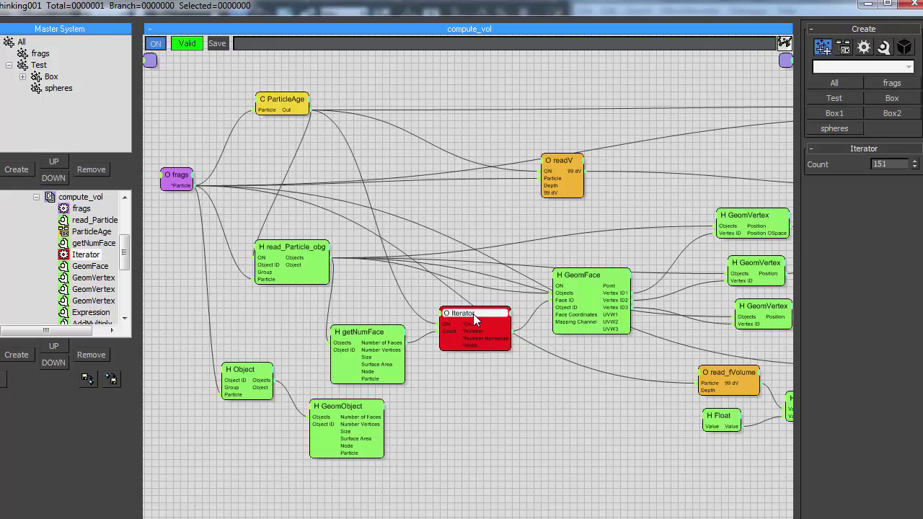
right_click(443, 412)
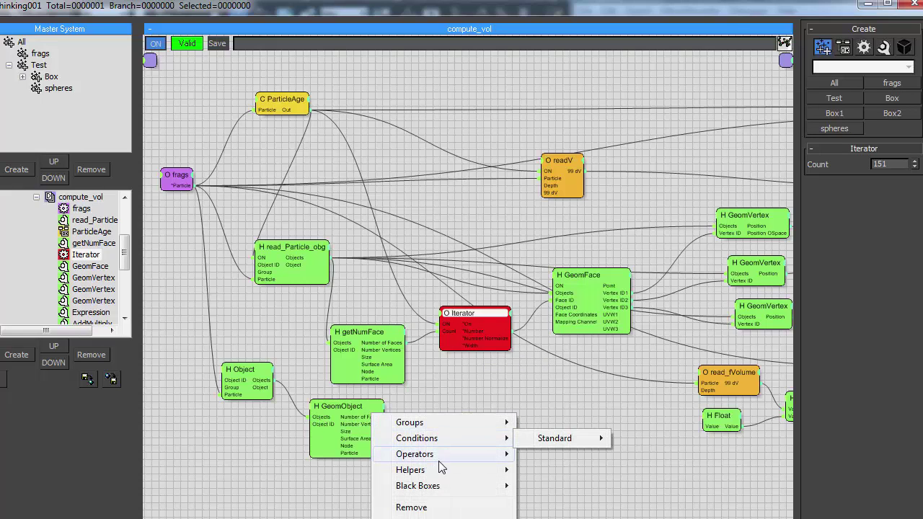
mouse_move(440, 455)
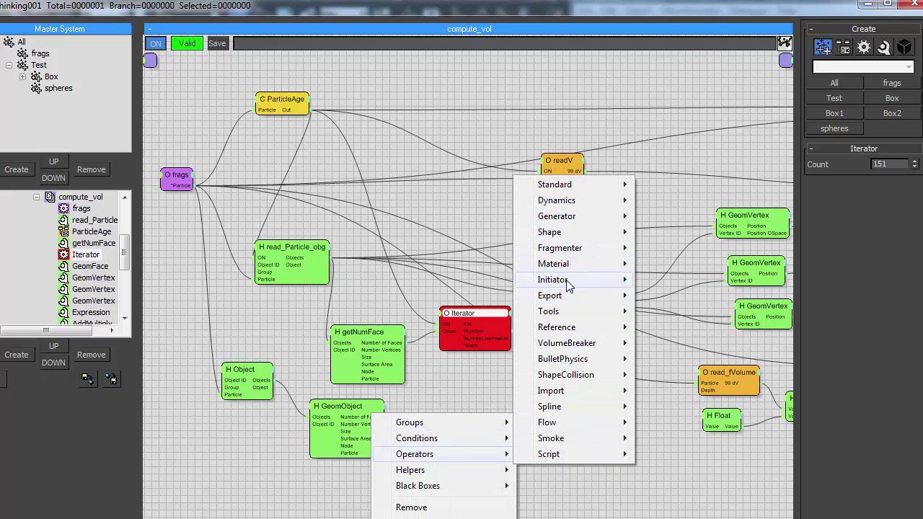
mouse_move(568, 286)
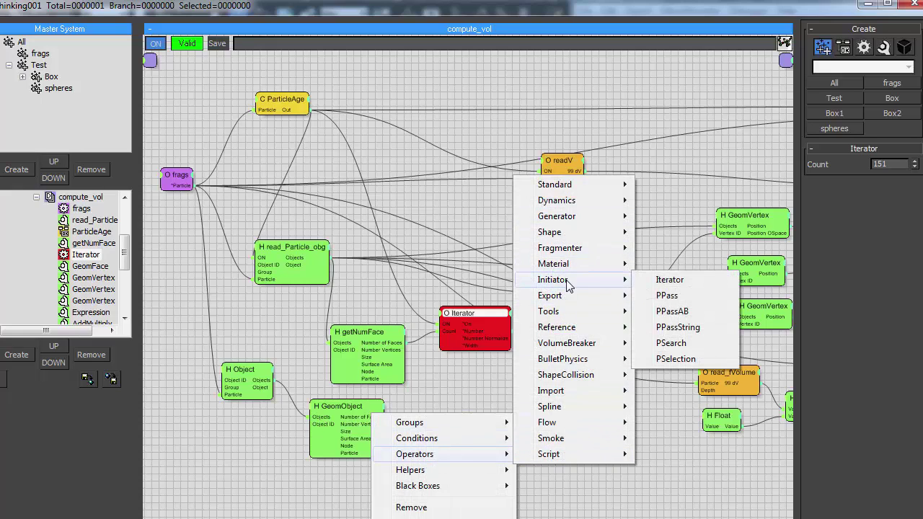
left_click(682, 279)
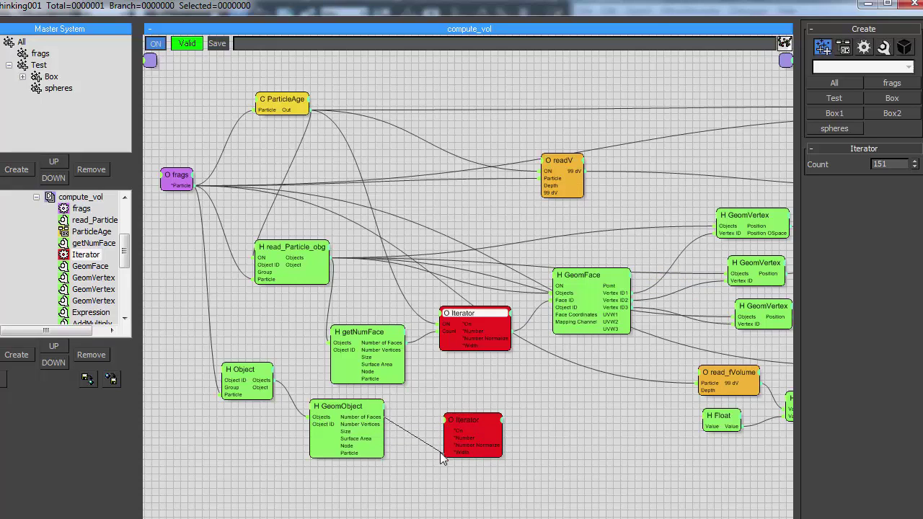
left_click(445, 420)
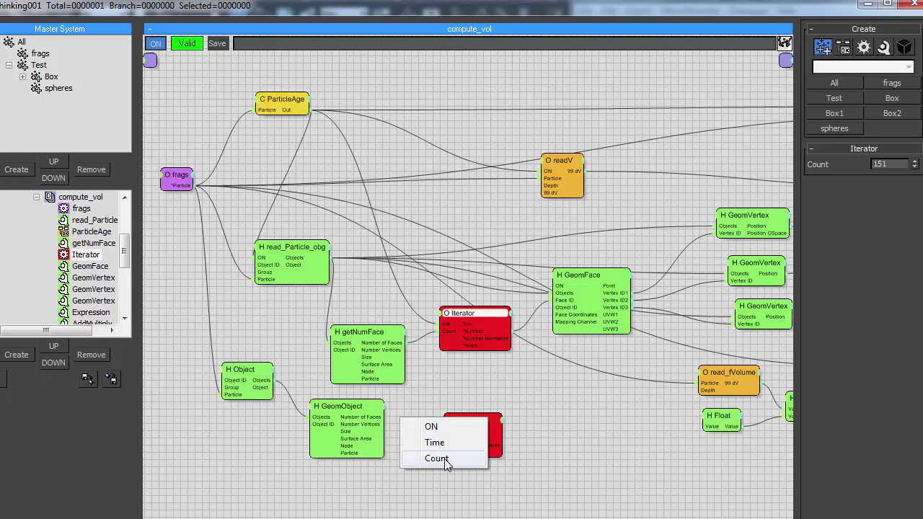
left_click(444, 458)
left_click_drag(446, 431, 365, 423)
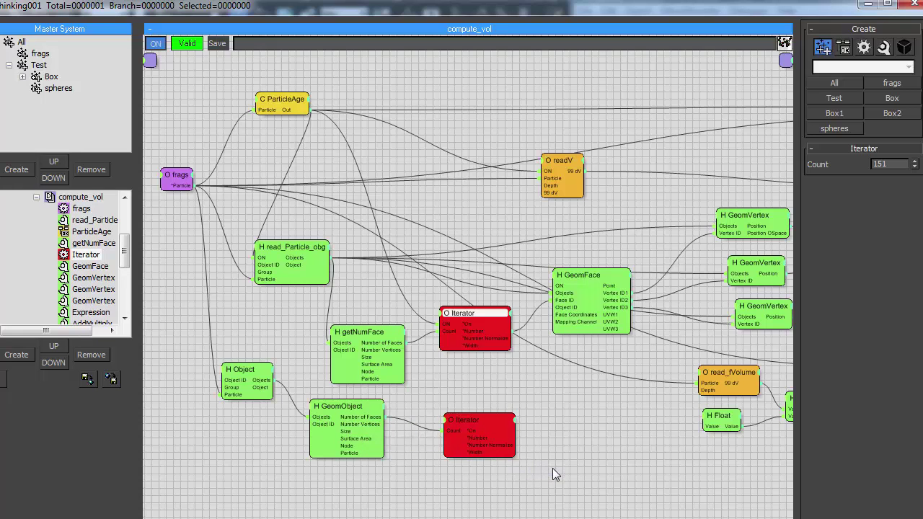
Step: Reposition the new GeomObject and Iterator nodes lower in the network, clear of the original nodes
middle_click_drag(511, 386, 505, 359)
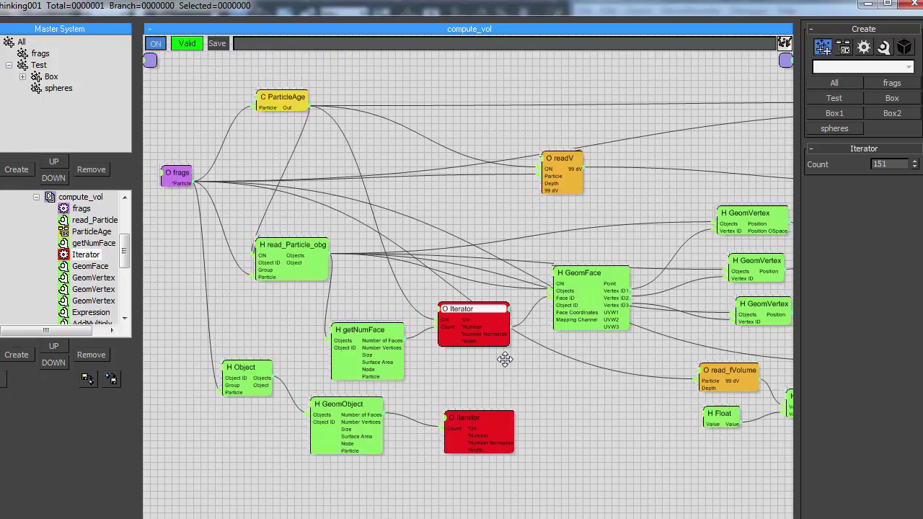
left_click_drag(466, 393, 467, 418)
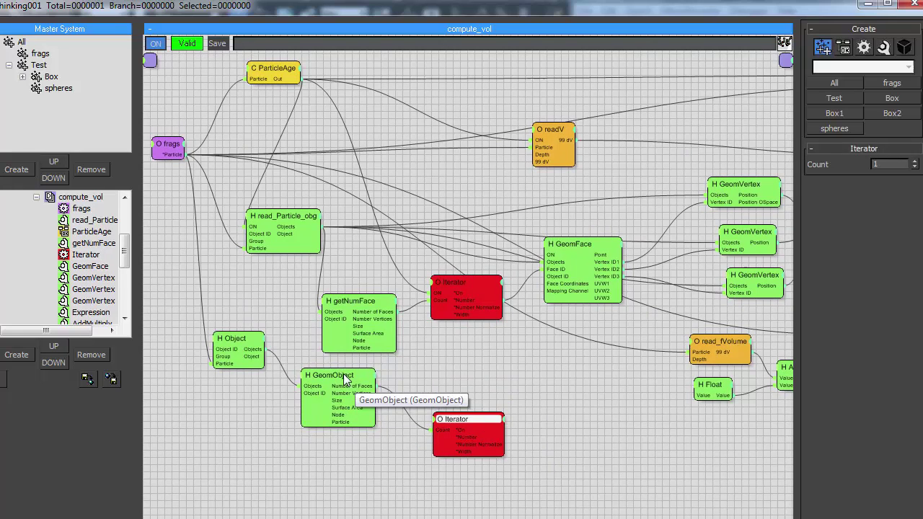
left_click_drag(345, 380, 316, 418)
left_click_drag(479, 422, 444, 432)
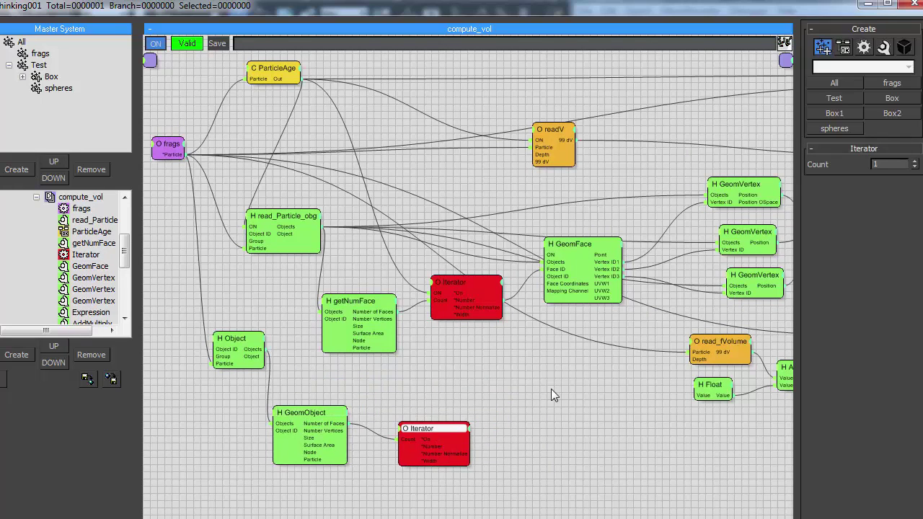
Step: Add a GeomFace helper taking Objects from the new Object node and Face ID from the new Iterator's Number output
right_click(533, 390)
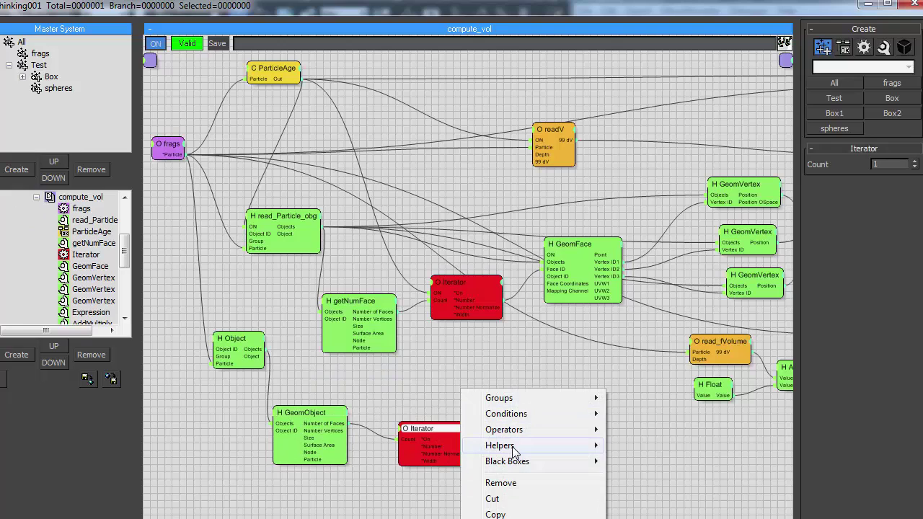
mouse_move(515, 447)
mouse_move(659, 507)
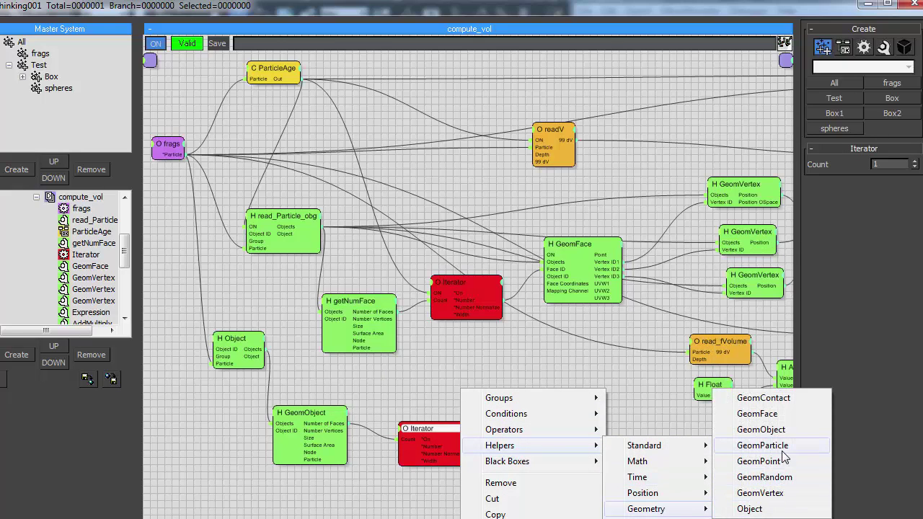
left_click(775, 414)
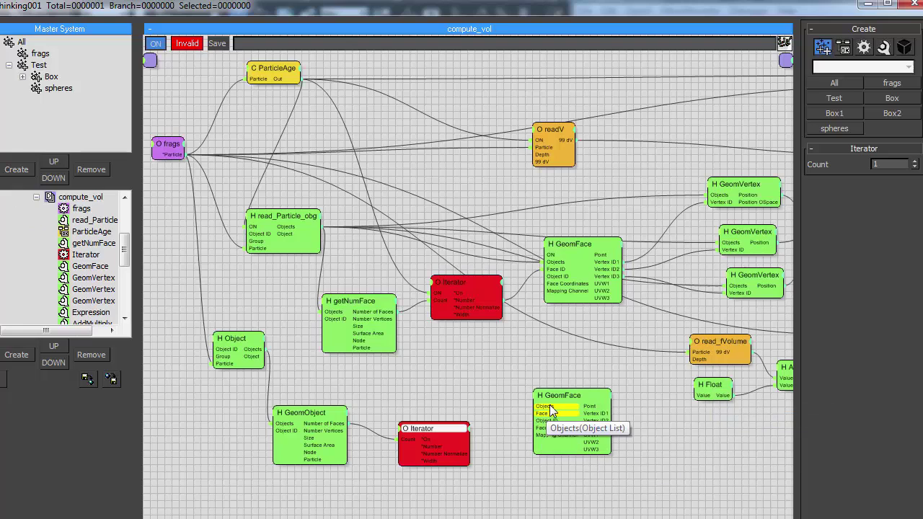
left_click_drag(469, 394, 251, 352)
left_click_drag(576, 400, 401, 448)
left_click_drag(546, 401, 455, 390)
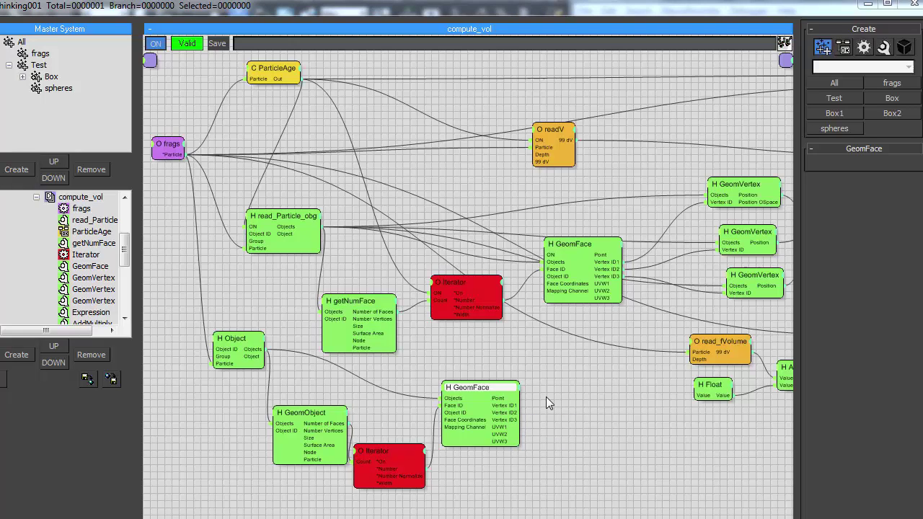
left_click_drag(490, 384, 496, 383)
Step: Add a GeomVertex geometry helper next to the new GeomFace, and move that GeomFace node slightly lower
middle_click_drag(566, 403, 495, 392)
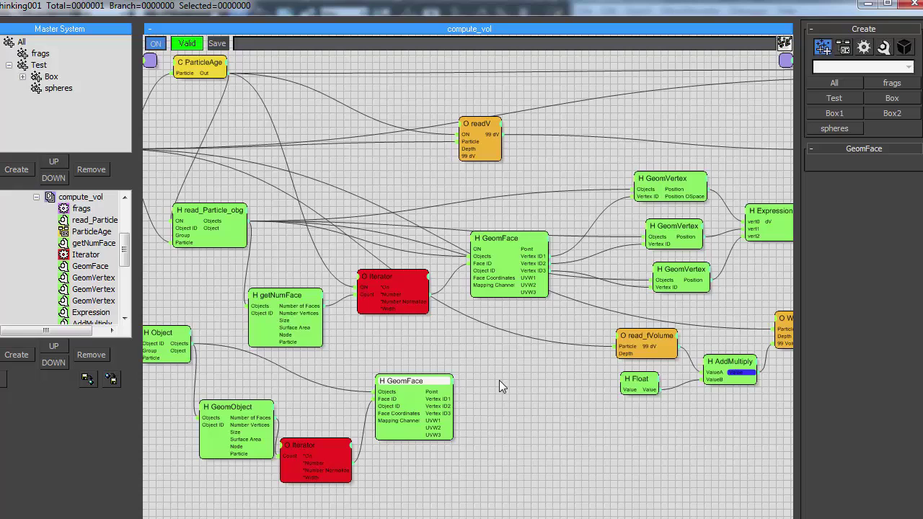
right_click(499, 381)
mouse_move(550, 424)
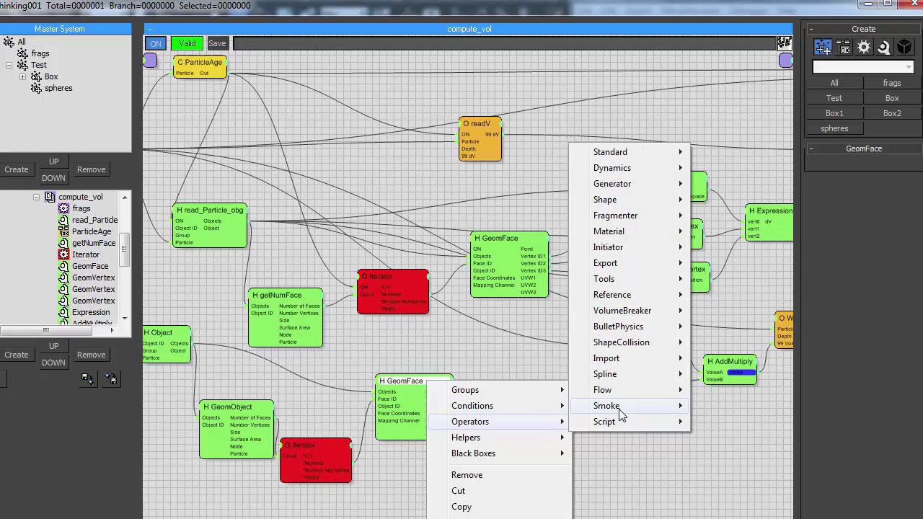
mouse_move(509, 442)
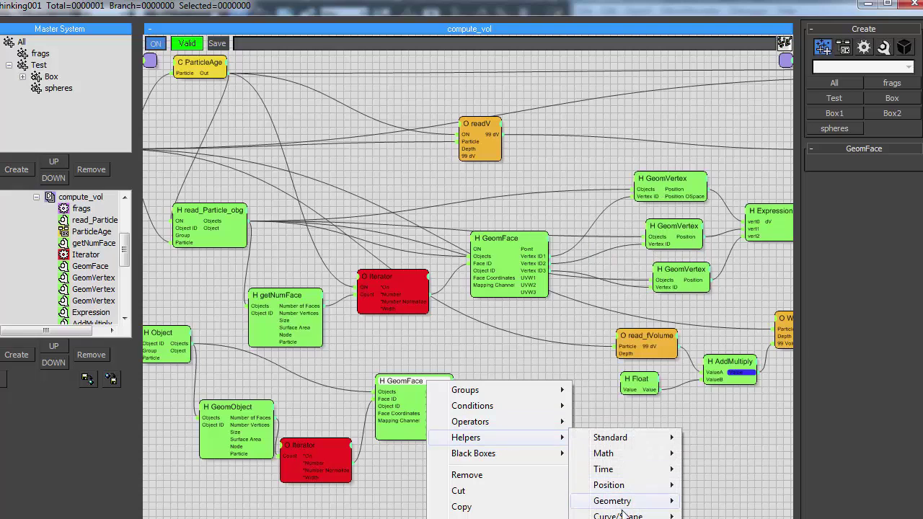
mouse_move(629, 505)
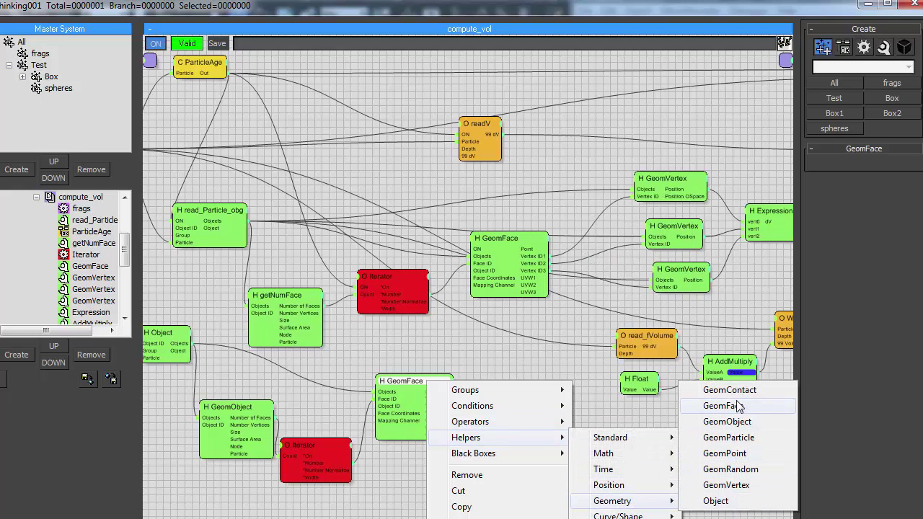
left_click(733, 488)
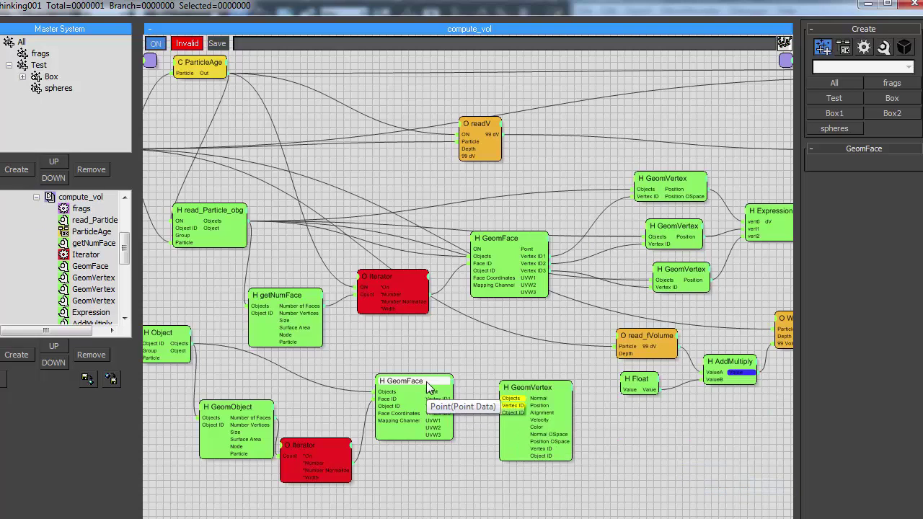
left_click_drag(426, 381, 430, 402)
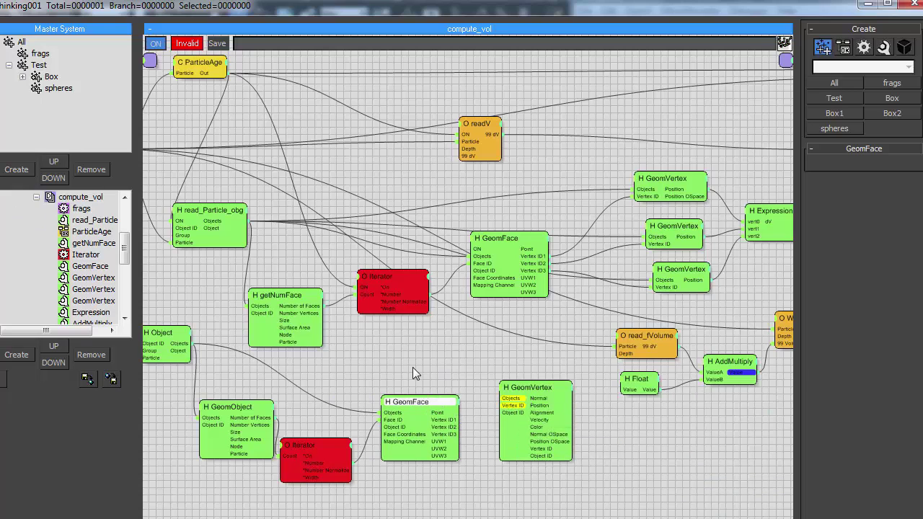
Step: Feed the new GeomVertex's Objects from the Object node and Vertex ID from GeomFace's Vertex ID1, and reposition the node
left_click_drag(180, 345, 524, 363)
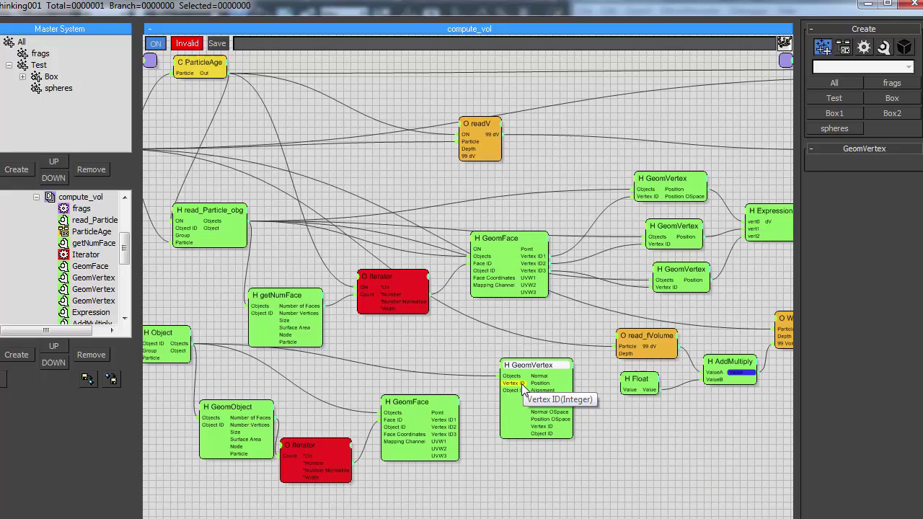
left_click_drag(456, 422, 455, 420)
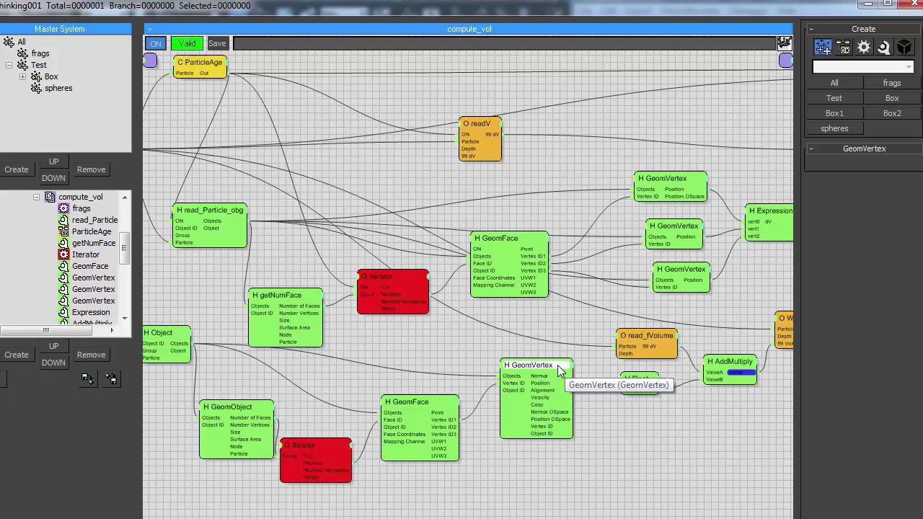
left_click_drag(536, 384, 526, 398)
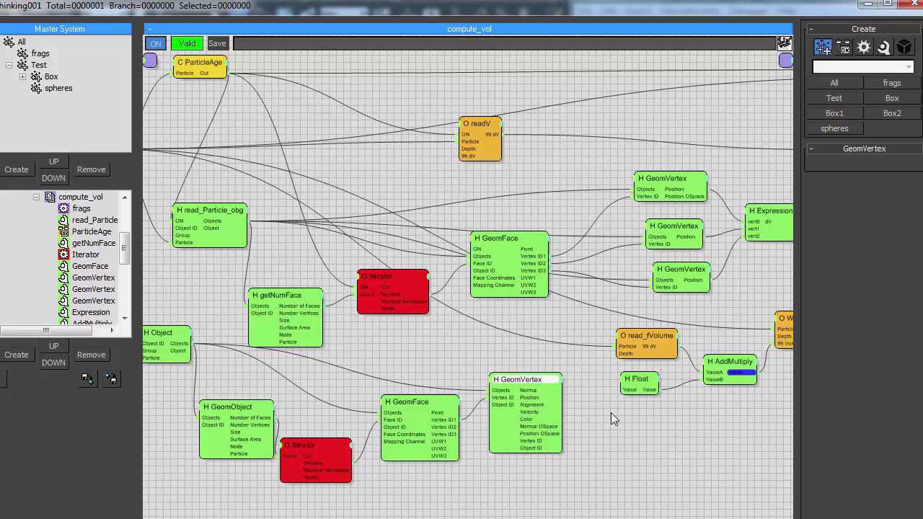
left_click_drag(516, 391, 521, 370)
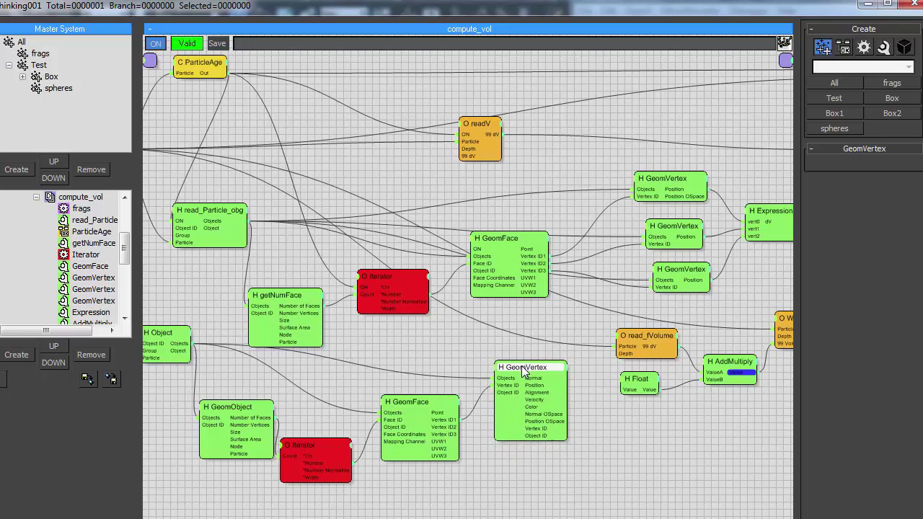
Step: Add two more GeomVertex nodes with Objects from the Object node and Vertex IDs from GeomFace's Vertex ID2 and Vertex ID3
left_click(540, 458)
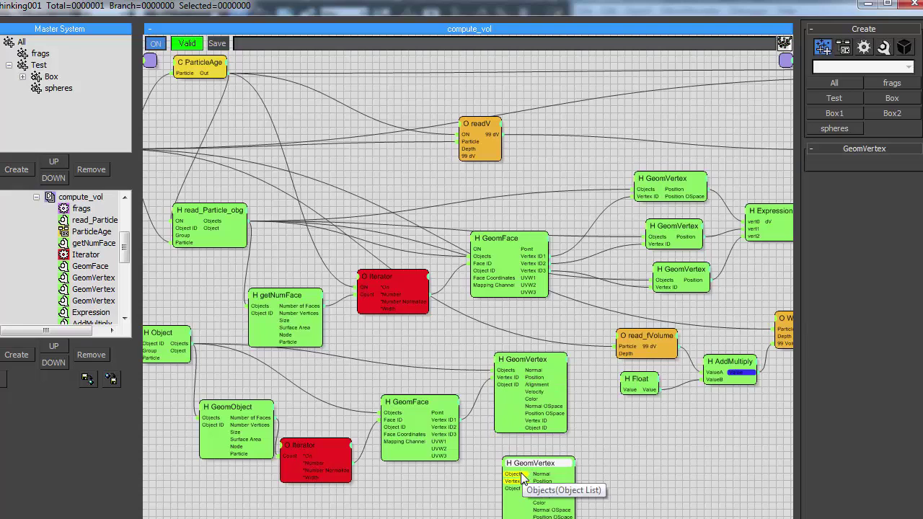
left_click_drag(507, 473, 173, 344)
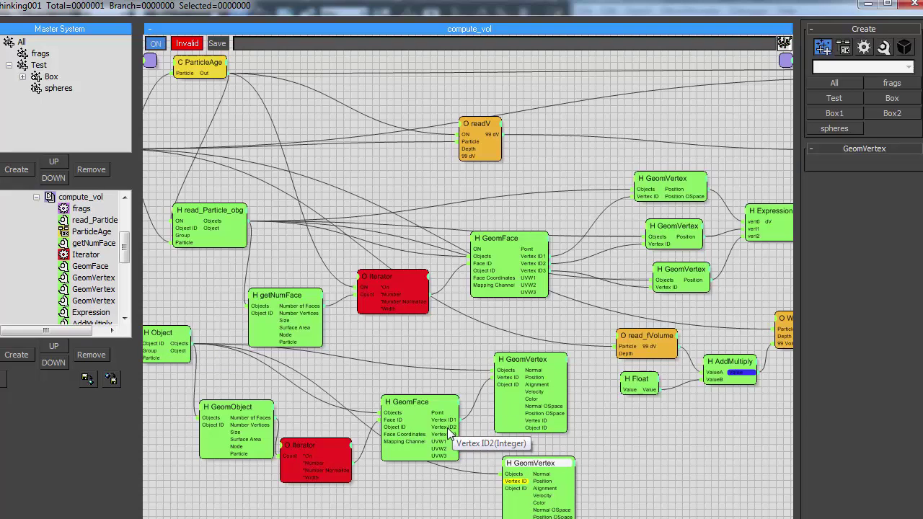
left_click_drag(450, 428, 553, 450)
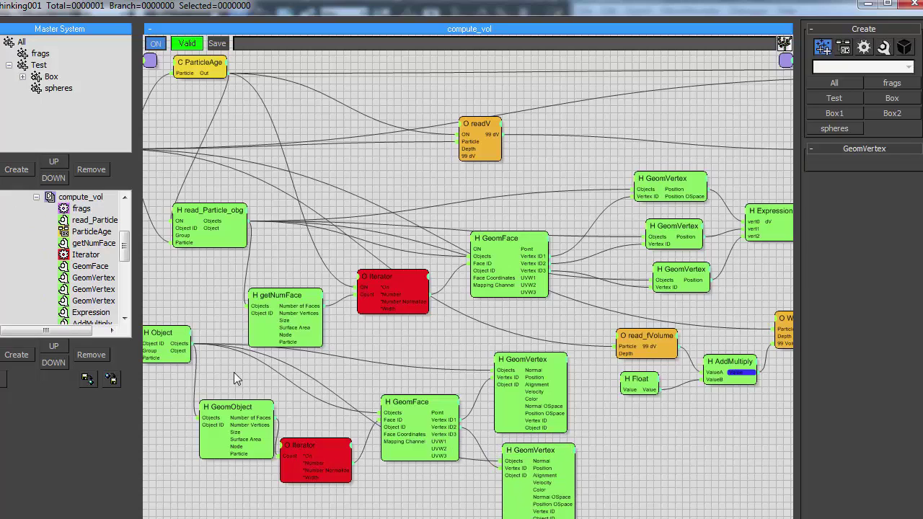
left_click_drag(234, 373, 178, 344)
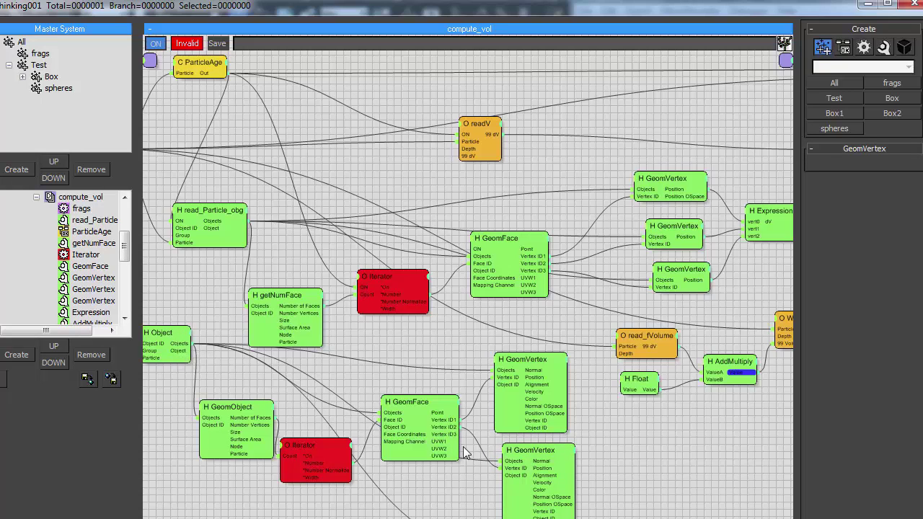
left_click_drag(463, 447, 455, 437)
Step: Show the original Expression node's formula and compare it with the dV line in the pseudocode image
middle_click_drag(658, 474, 427, 365)
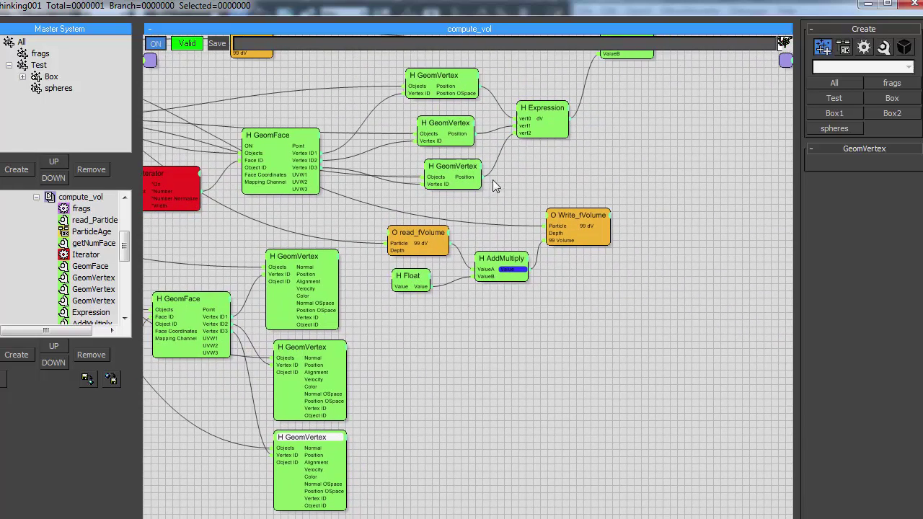
left_click(560, 111)
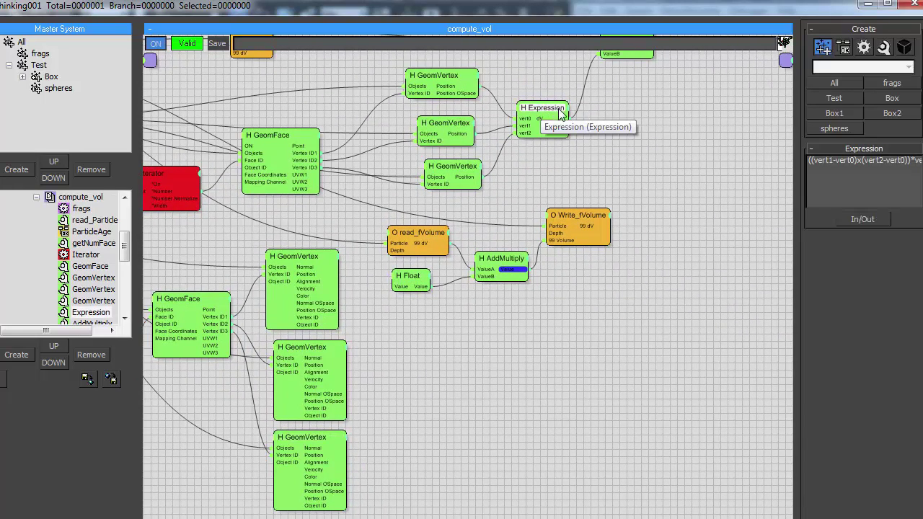
left_click_drag(548, 114, 561, 125)
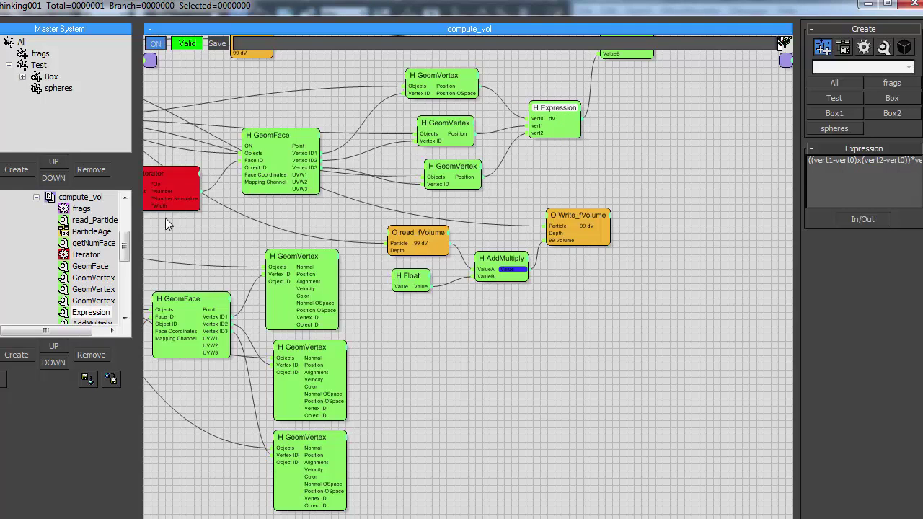
key("alt+Tab")
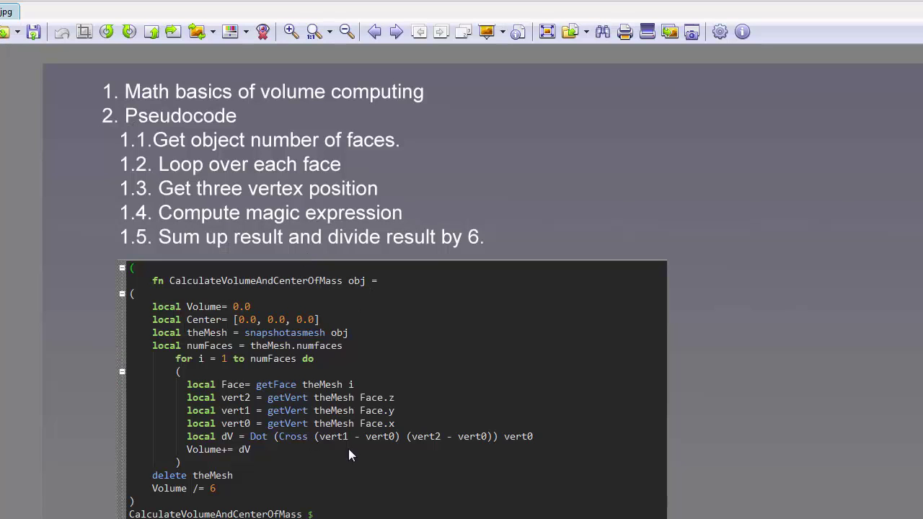
key("alt+Tab")
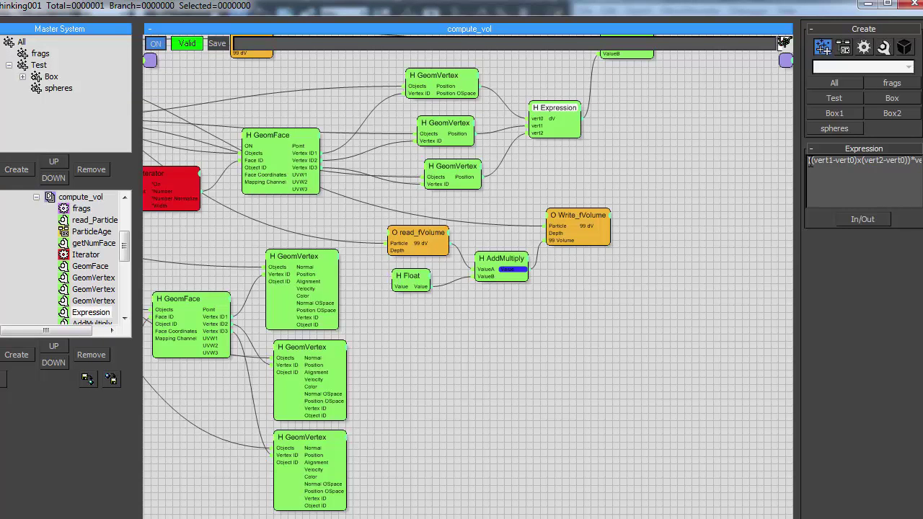
Step: Copy the Expression formula ((vert1-vert0)x(vert2-vert0))*vert0 into the MAXScript Listener to read it in full
left_click_drag(810, 162, 922, 162)
key("ctrl+c")
key("F11")
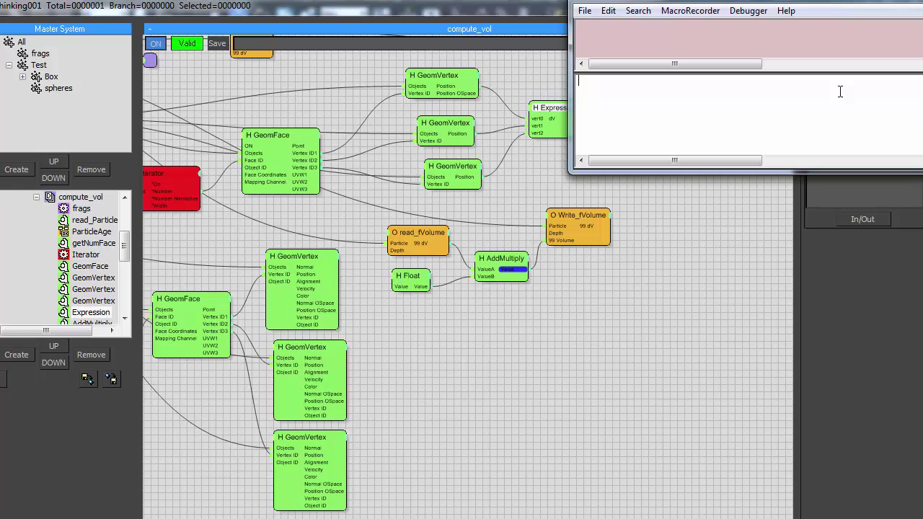
key("ctrl+v")
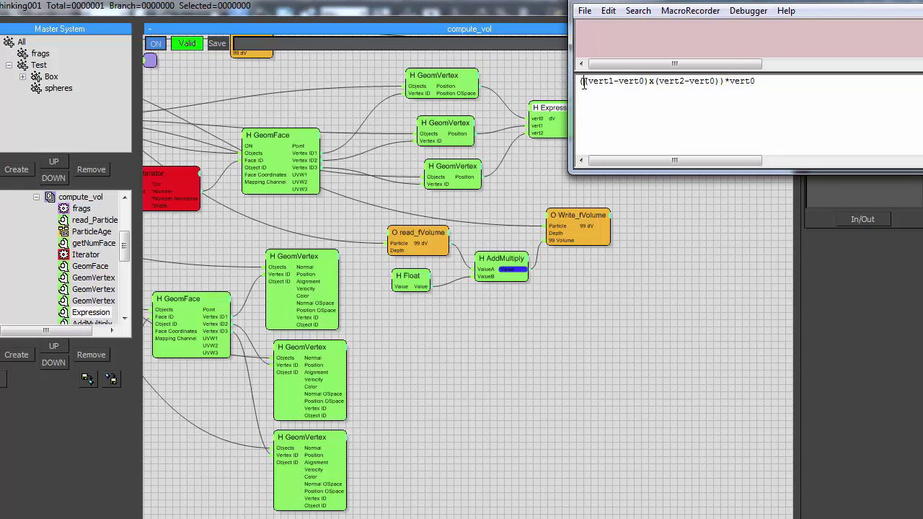
key("ctrl+a")
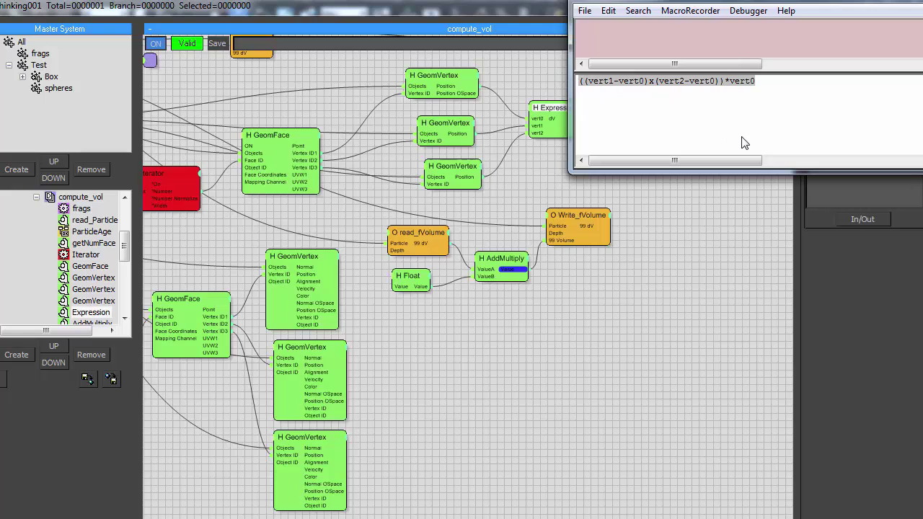
left_click(799, 101)
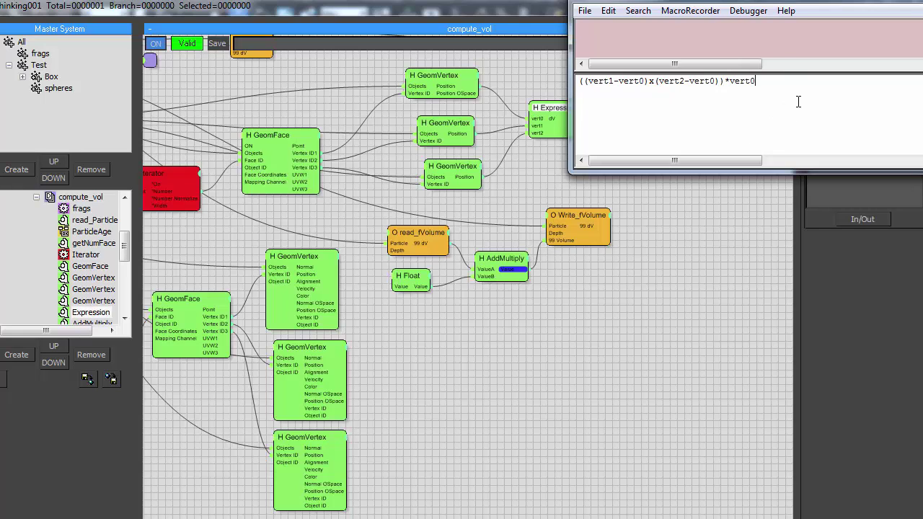
left_click(629, 282)
Step: Duplicate the Expression node near the new GeomVertex nodes and feed vert0, vert1 and vert2 from their Position outputs
middle_click_drag(464, 347, 497, 368)
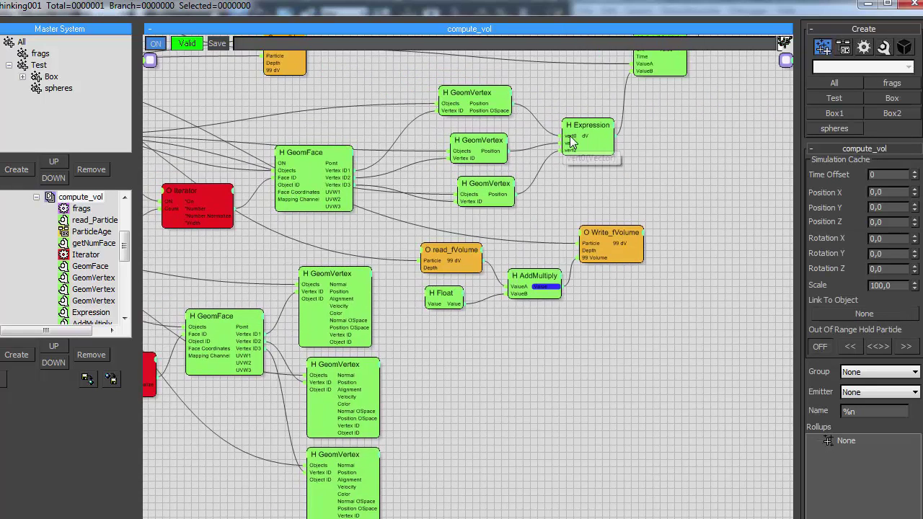
left_click_drag(586, 124, 353, 289, "shift")
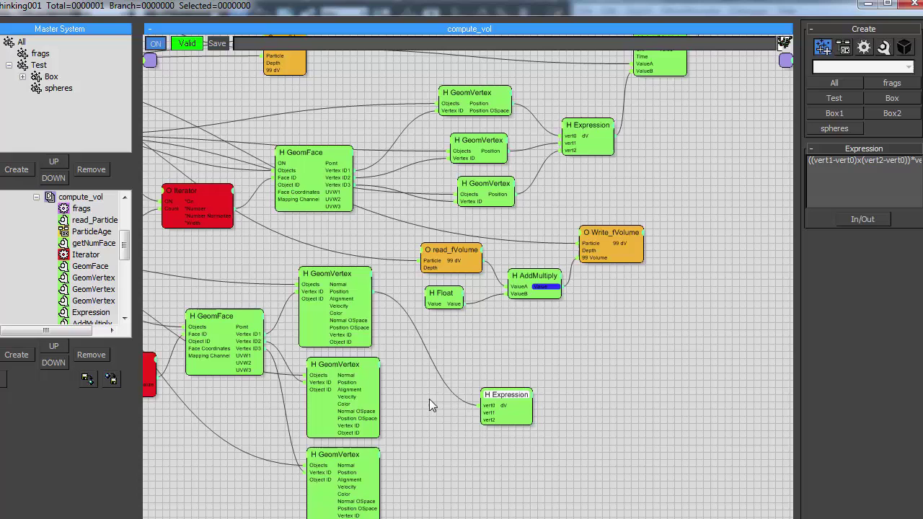
left_click_drag(429, 399, 368, 473)
left_click_drag(507, 408, 456, 391)
Step: Move the readV memory operator higher in the network and show its memory settings
middle_click_drag(674, 85, 647, 172)
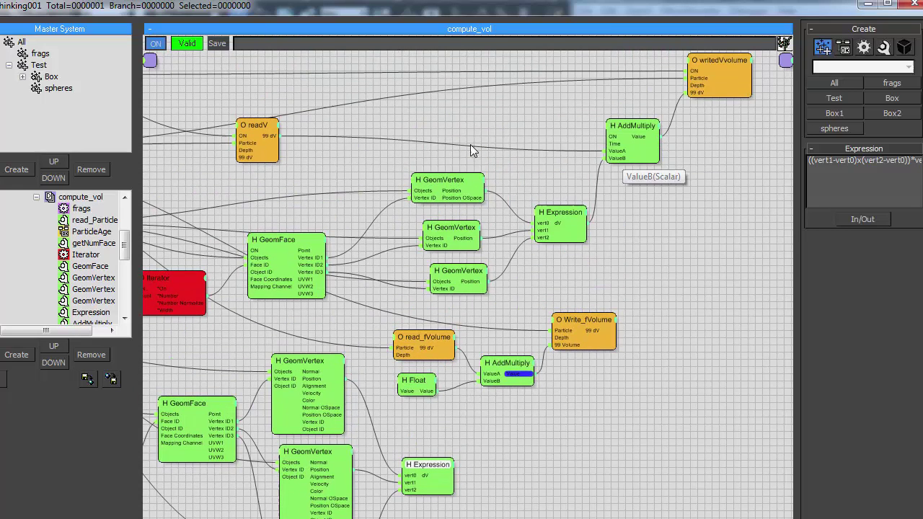
middle_click_drag(470, 144, 515, 131)
middle_click_drag(448, 135, 599, 159)
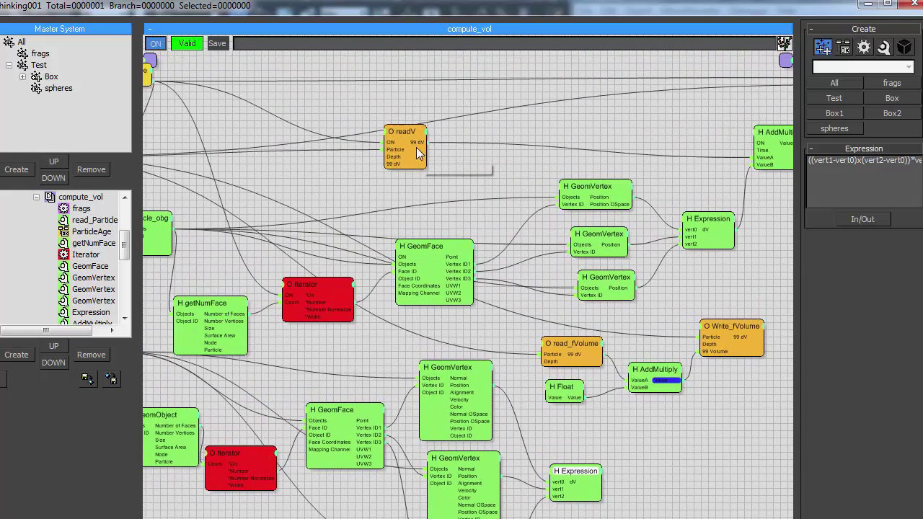
left_click_drag(408, 131, 417, 107)
middle_click_drag(497, 145, 464, 143)
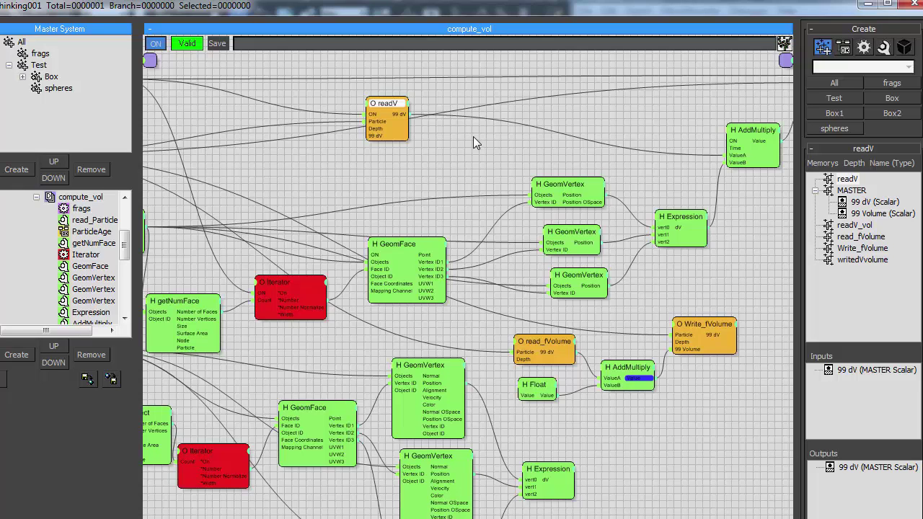
middle_click_drag(453, 167, 427, 117)
Step: Line up the new GeomVertex nodes and shift the duplicated Expression closer to them
left_click(423, 406)
left_click_drag(423, 405, 415, 406)
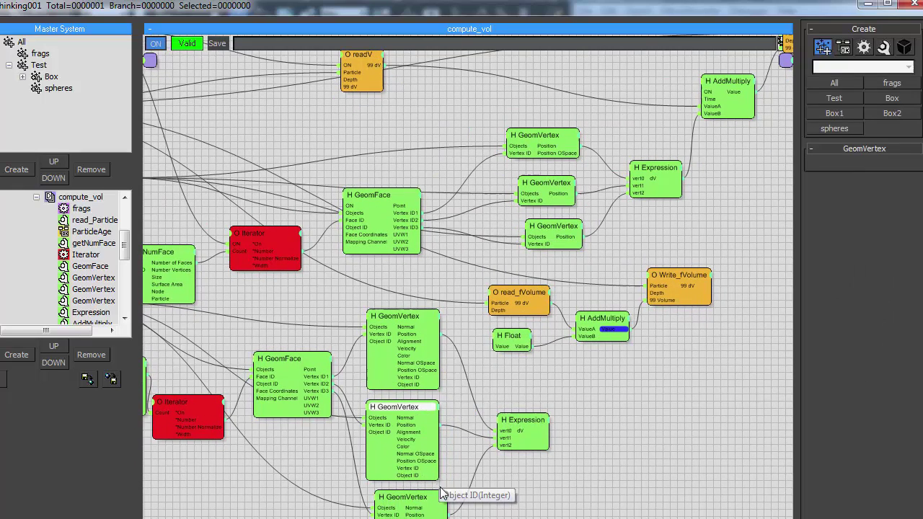
left_click_drag(421, 499, 408, 504)
left_click_drag(533, 425, 506, 425)
Step: Examine the memory entries, inputs and outputs of the readV operator
middle_click_drag(453, 110, 502, 157)
left_click(434, 125)
middle_click_drag(468, 228, 423, 210)
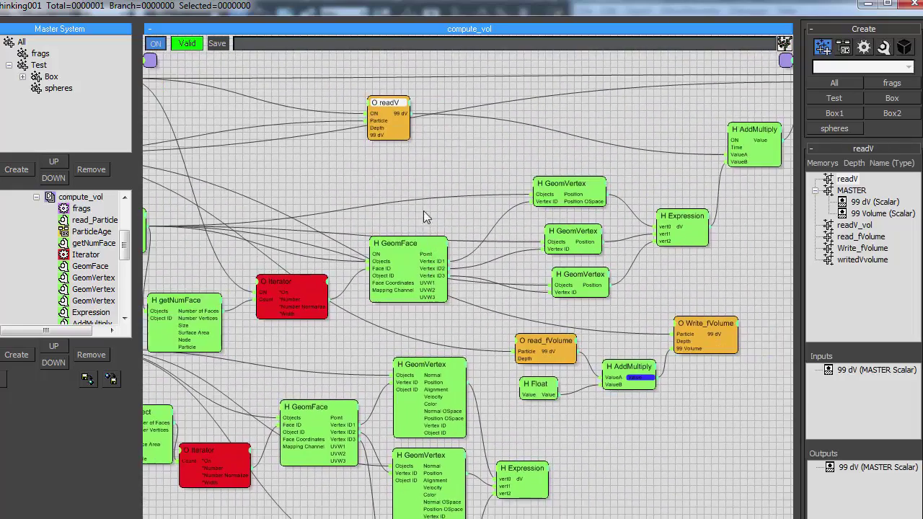
middle_click_drag(418, 153, 375, 132)
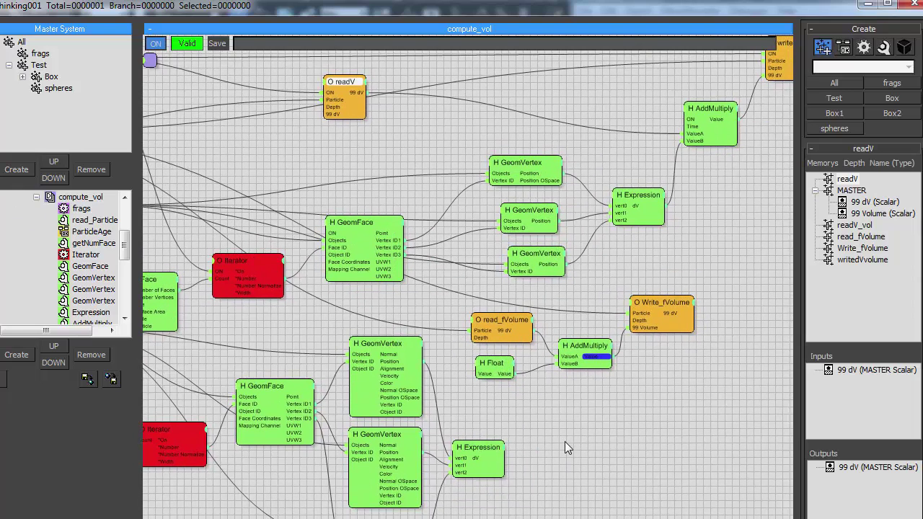
Step: Duplicate the A + B AddMultiply, taking ValueA from readV's 99 dV and ValueB from the duplicated Expression's dV
right_click(573, 449)
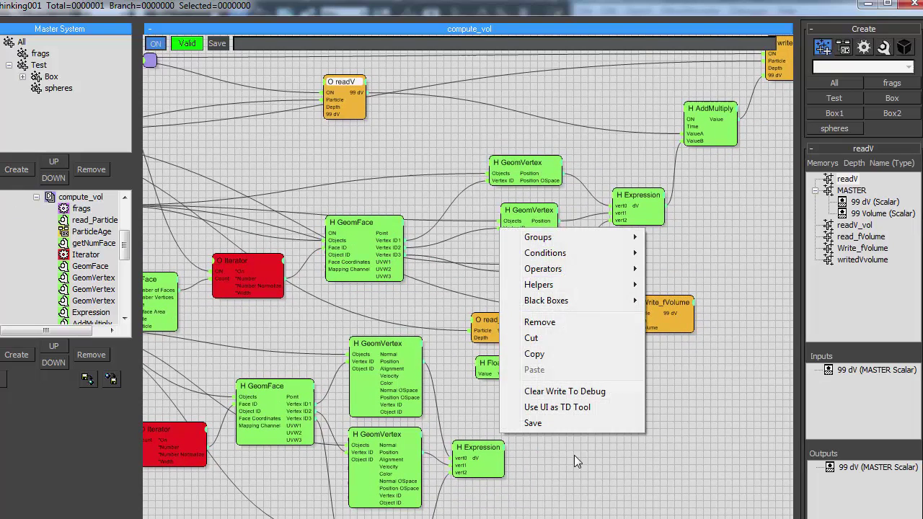
left_click(575, 455)
left_click_drag(707, 108, 598, 417, "shift")
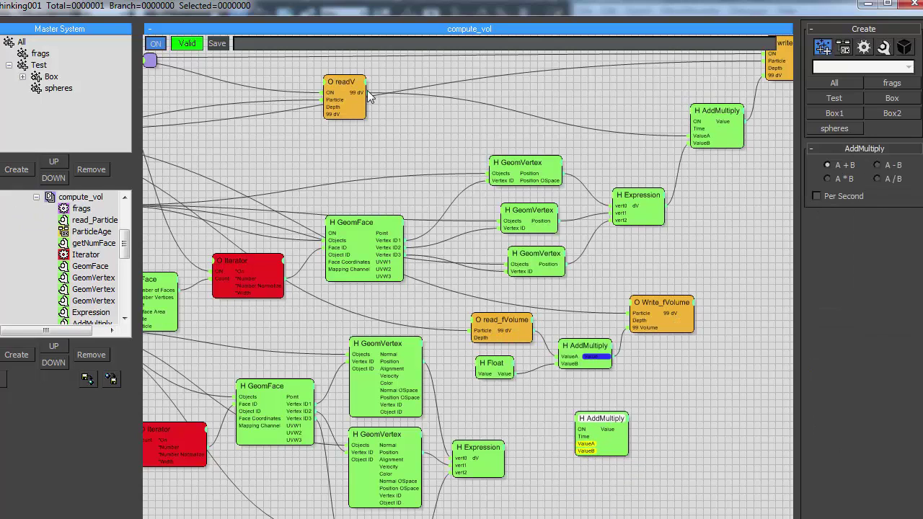
left_click_drag(368, 94, 586, 451)
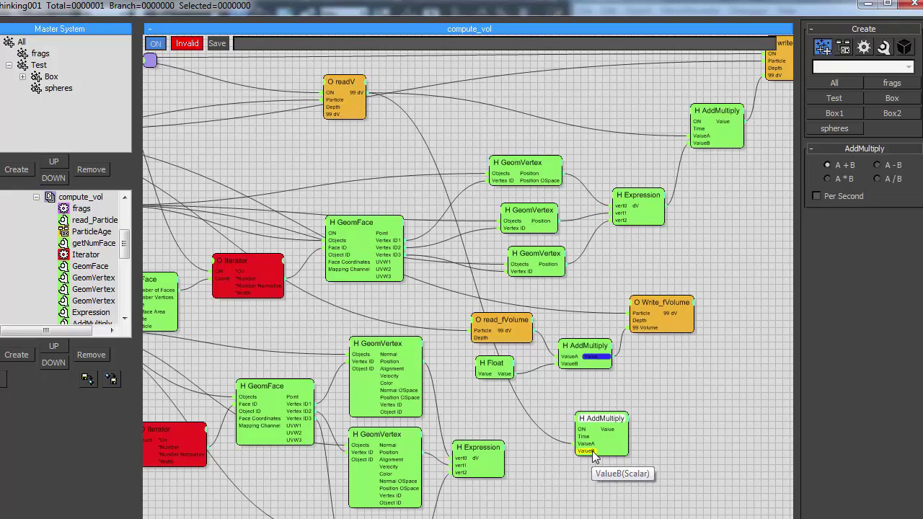
left_click_drag(486, 467, 585, 451)
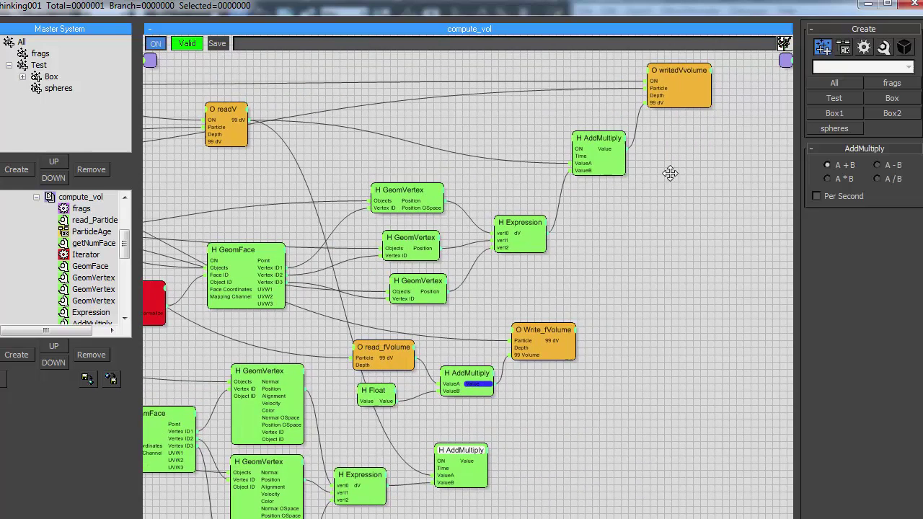
Step: Duplicate the writedVvolume memory operator, feed its 99 dV from the new AddMultiply's Value, and wire its Particle input
middle_click_drag(670, 173, 689, 170)
left_click(695, 82)
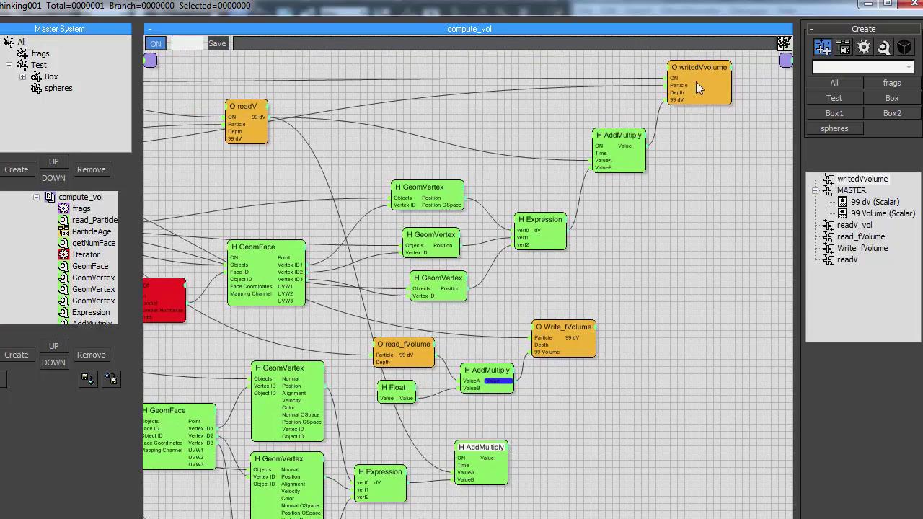
left_click_drag(696, 81, 600, 450, "shift")
middle_click_drag(538, 446, 649, 411)
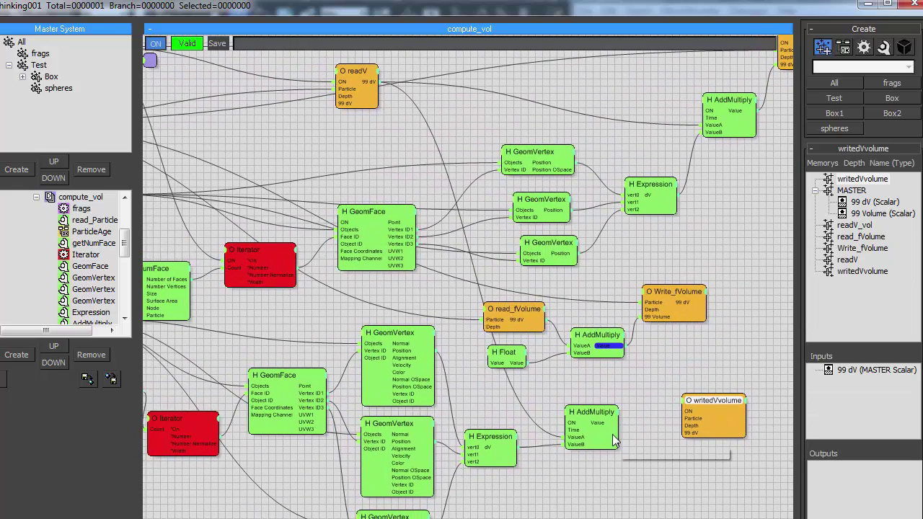
left_click_drag(618, 424, 154, 125)
middle_click_drag(519, 152, 352, 119)
middle_click_drag(717, 492, 688, 469)
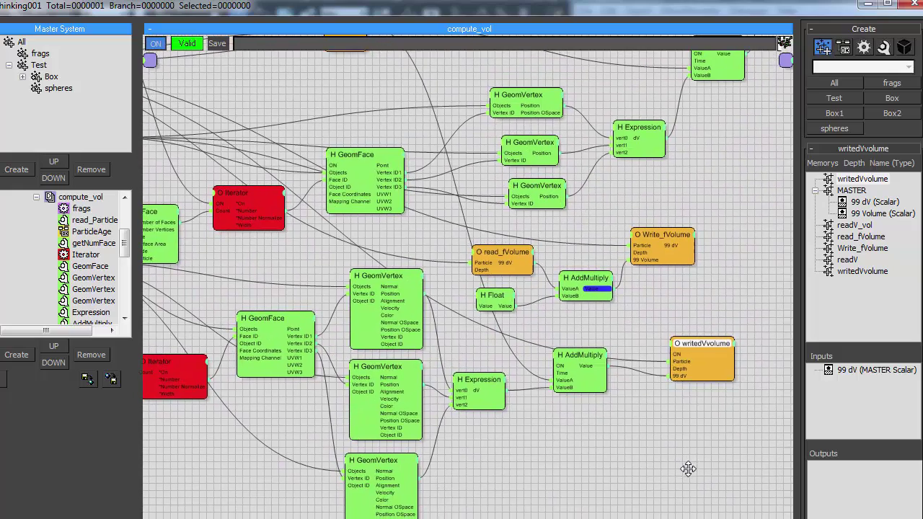
Step: Delete the duplicated writedVvolume, AddMultiply and Expression nodes
middle_click_drag(756, 282, 707, 295)
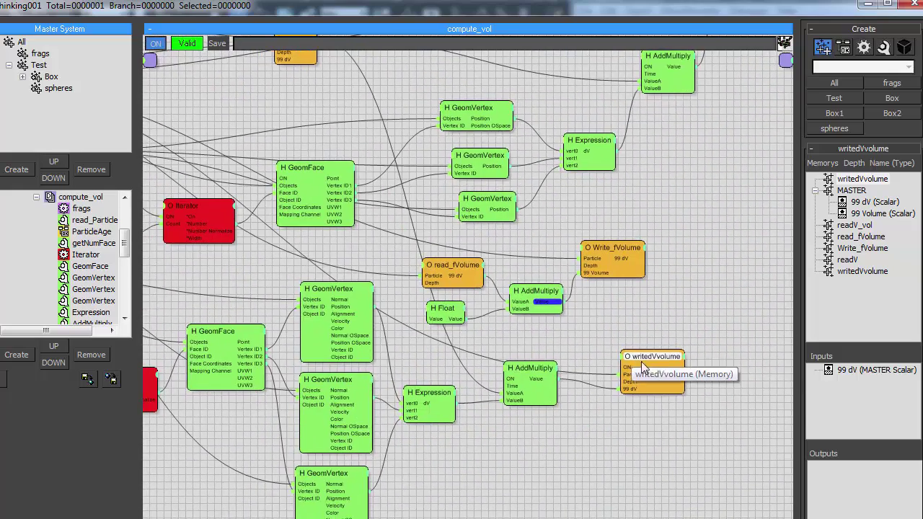
key("Delete")
key("Delete")
key("Delete")
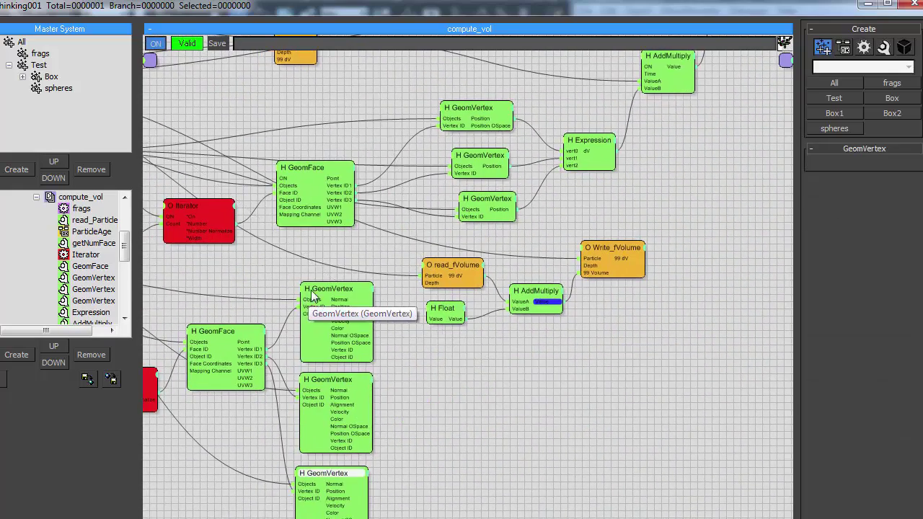
Step: Delete the new GeomVertex, GeomFace, Iterator and GeomObject nodes, leaving the original chain in place
left_click(311, 290)
key("Delete")
key("Delete")
key("Delete")
middle_click_drag(337, 345, 532, 351)
key("Delete")
left_click(260, 343)
key("Delete")
key("Delete")
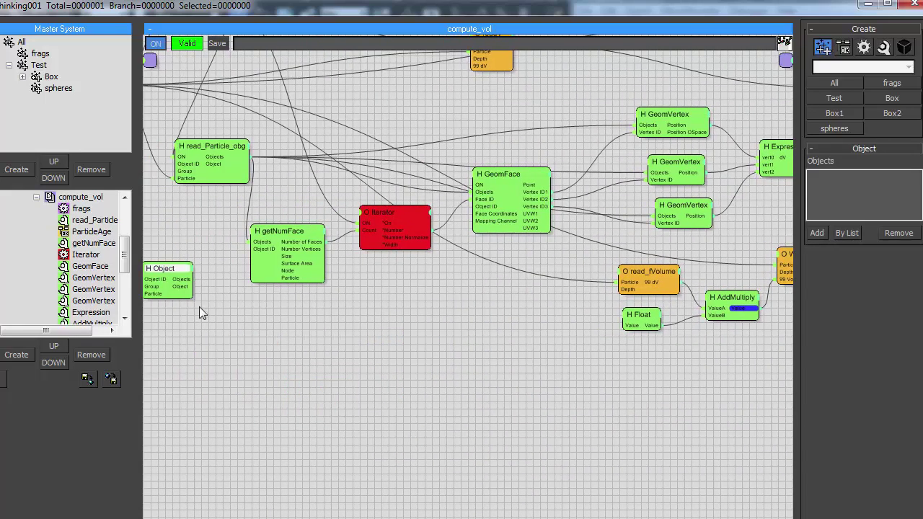
Step: Delete the leftover Object node and rearrange the read_fVolume, Float, AddMultiply and Write_fVolume nodes into a tighter chain below GeomFace
key("Delete")
middle_click_drag(422, 340, 419, 362)
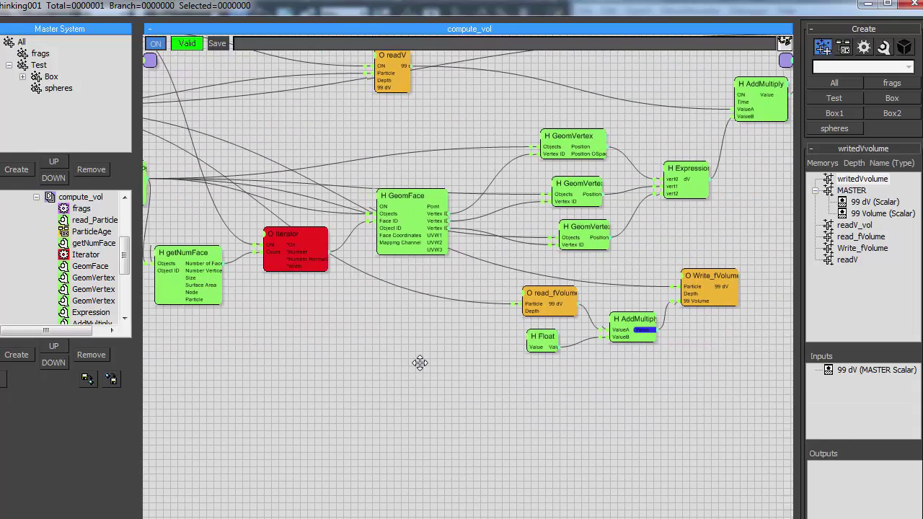
middle_click_drag(607, 295, 532, 272)
left_click_drag(455, 287, 388, 285)
left_click_drag(457, 330, 378, 362)
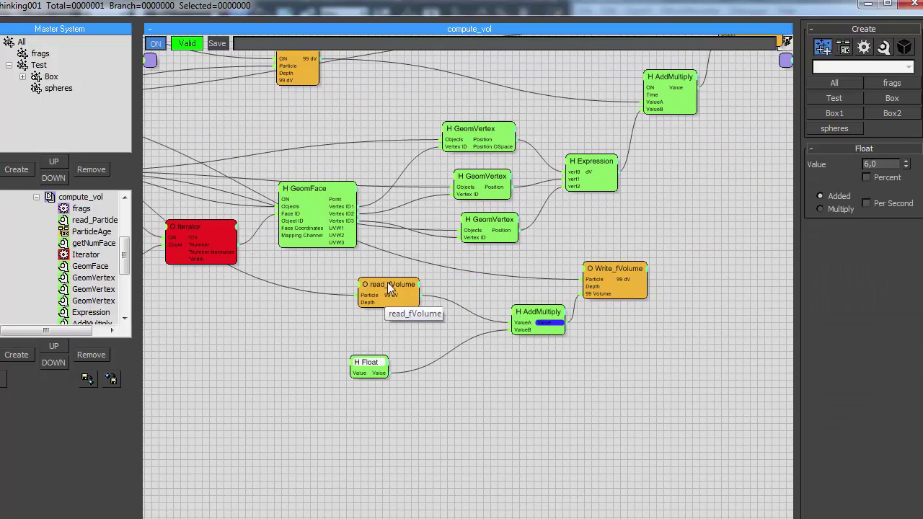
left_click_drag(389, 287, 350, 307)
left_click_drag(377, 367, 352, 366)
left_click_drag(379, 309, 363, 309)
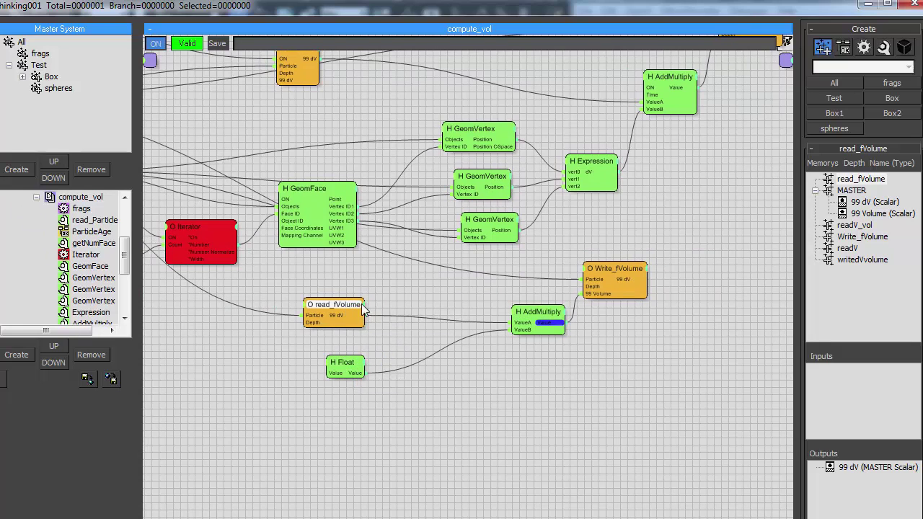
left_click_drag(560, 321, 439, 326)
left_click_drag(350, 366, 348, 367)
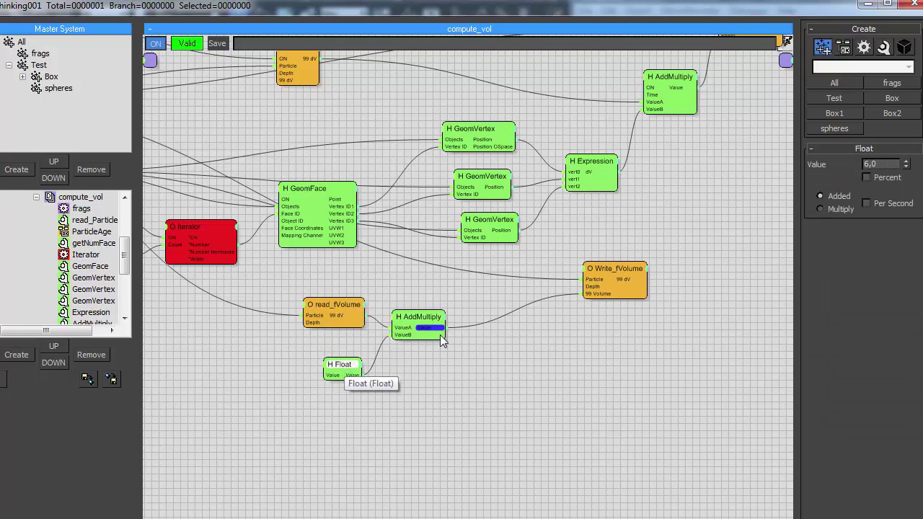
left_click_drag(621, 276, 536, 287)
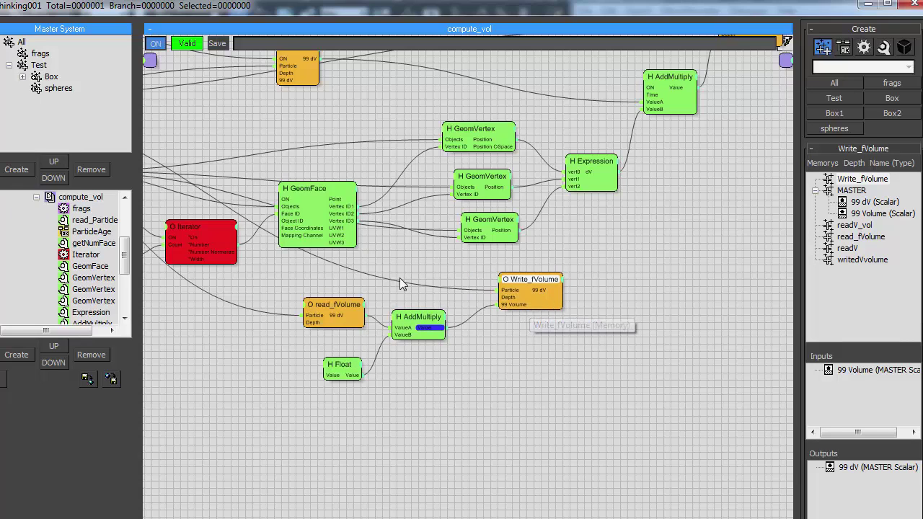
middle_click_drag(400, 277, 618, 344)
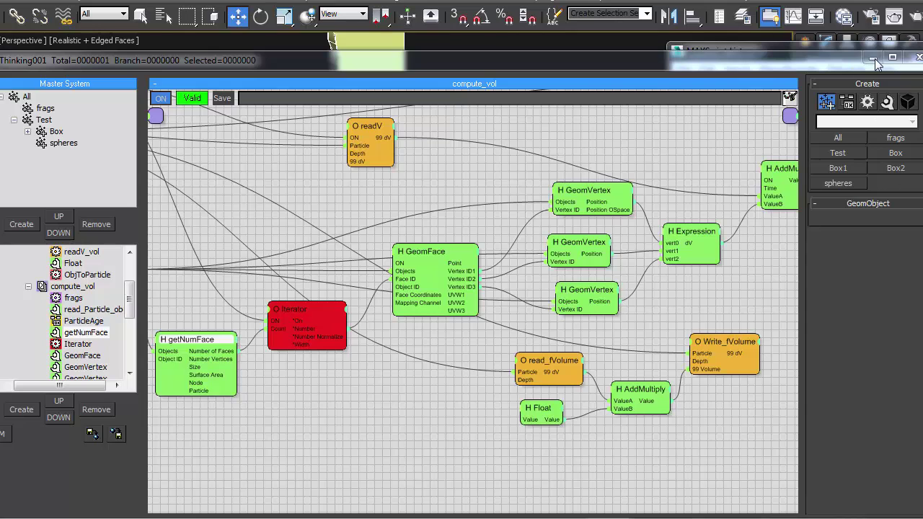
Step: Clear the displayed fragment from the viewport, then unhide all objects and select the unhidden fragment
left_click_drag(782, 60, 786, 370)
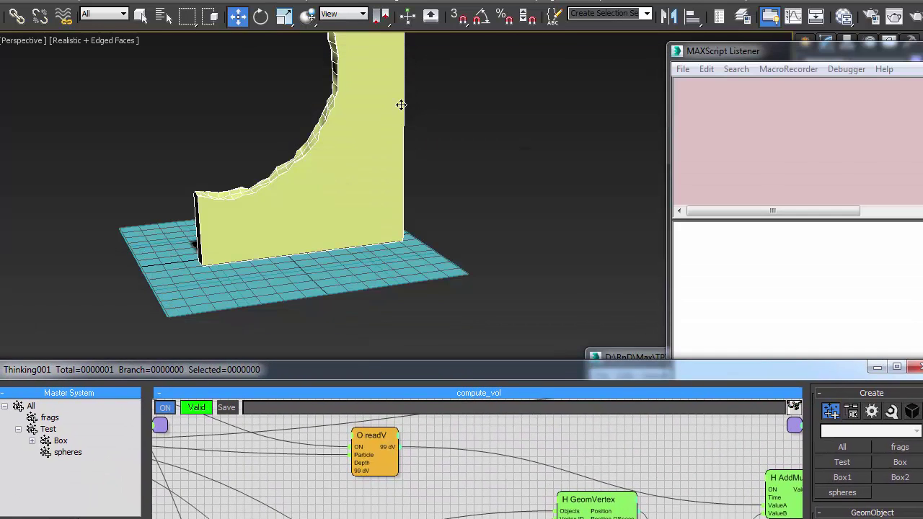
left_click(399, 101)
left_click(455, 119)
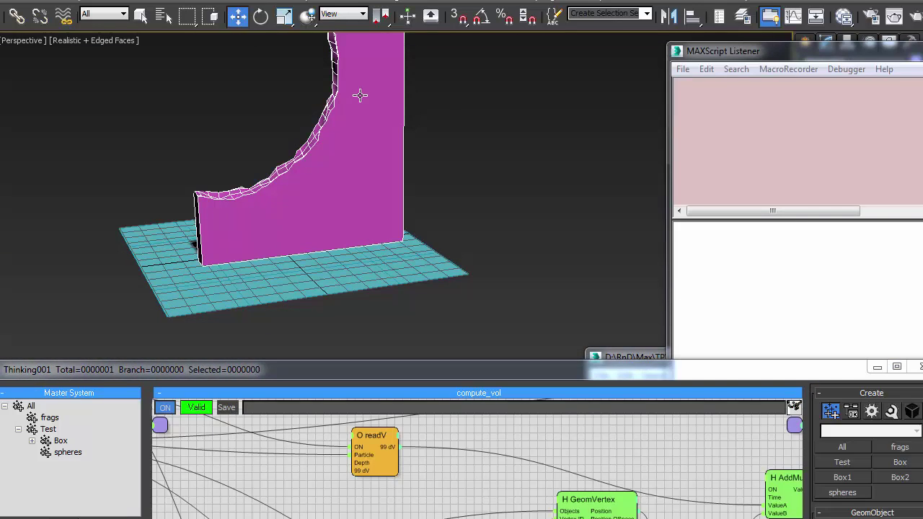
left_click_drag(231, 368, 304, 406)
key("Delete")
right_click(508, 192)
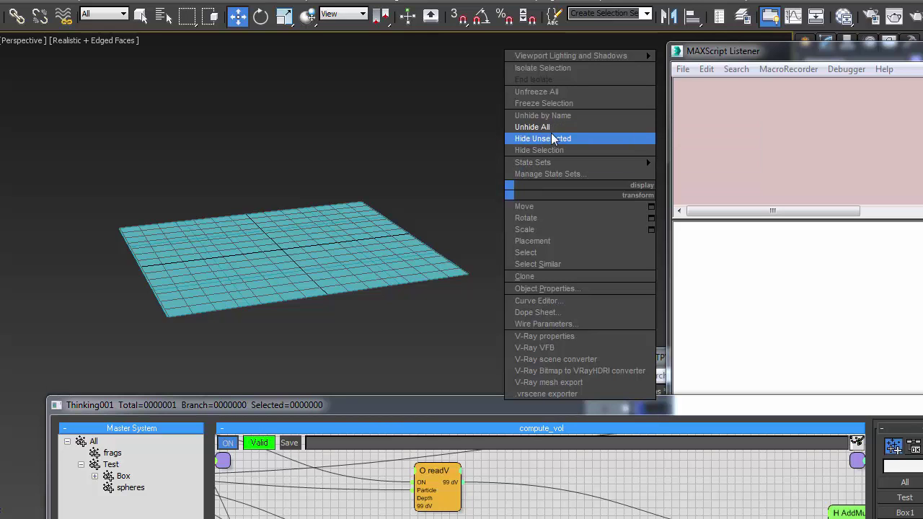
left_click(551, 128)
left_click(379, 123)
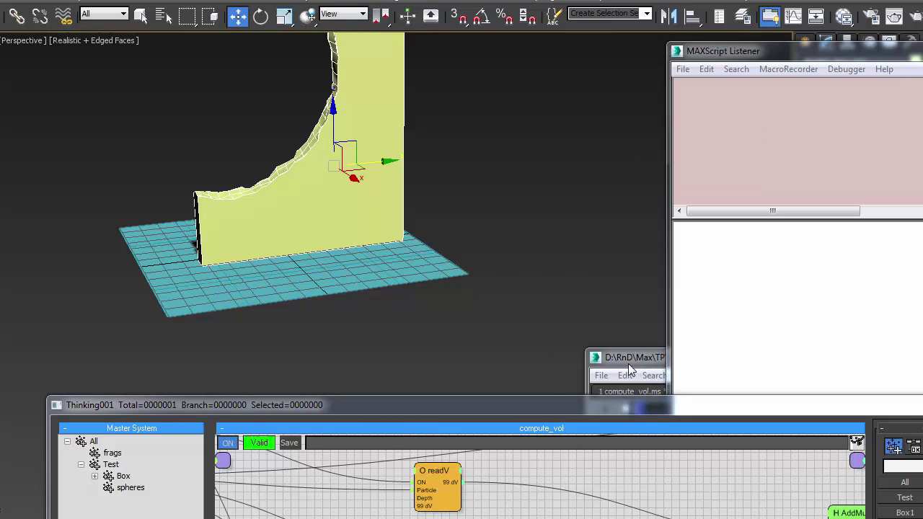
Step: Evaluate the compute_vol.ms script on the selected fragment and read its volume in the MAXScript Listener
left_click_drag(627, 363, 452, 72)
left_click_drag(489, 369, 297, 70)
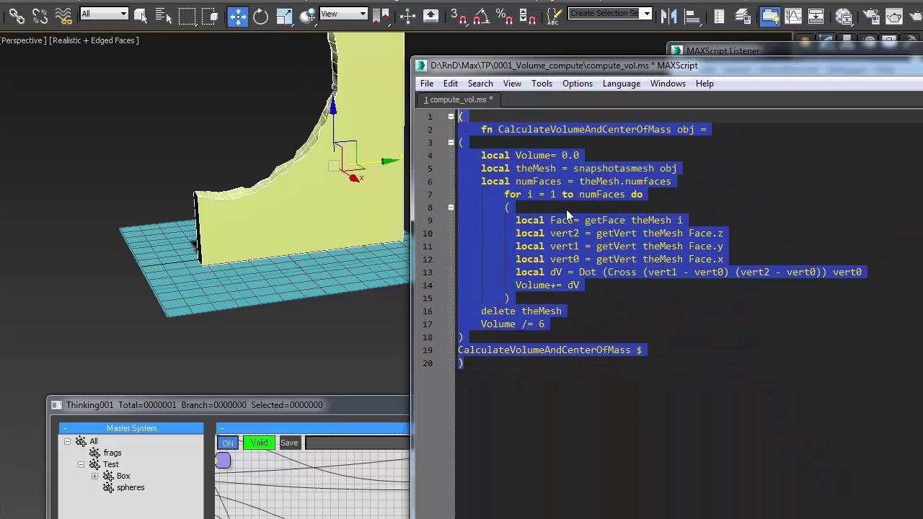
left_click(760, 52)
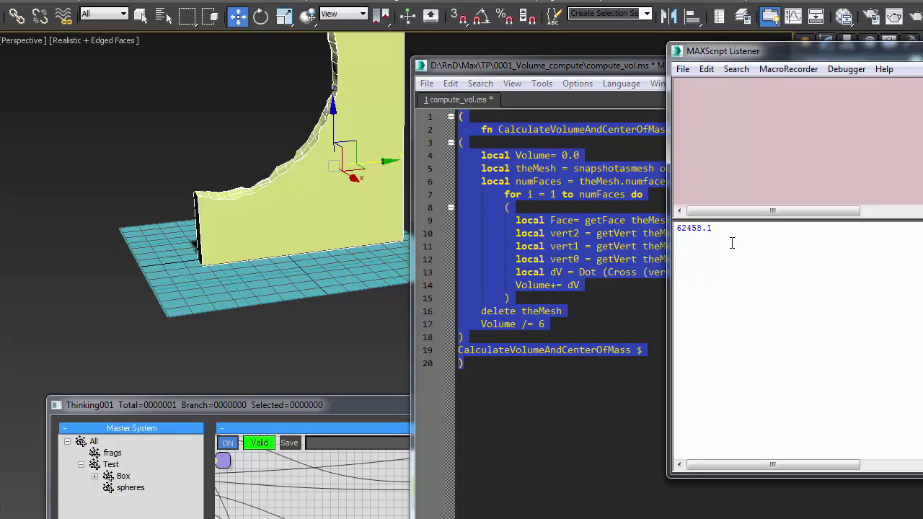
Step: Add the Box001_frag_001 fragment to the ObjToParticle operator in the set_init_memory dynamic set
left_click_drag(268, 408, 221, 72)
left_click_drag(152, 308, 149, 271)
left_click(103, 318)
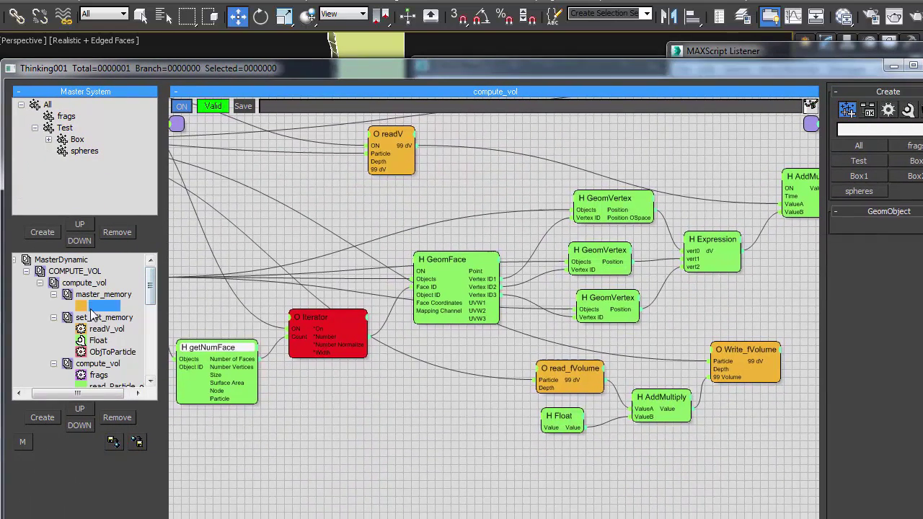
left_click(355, 276)
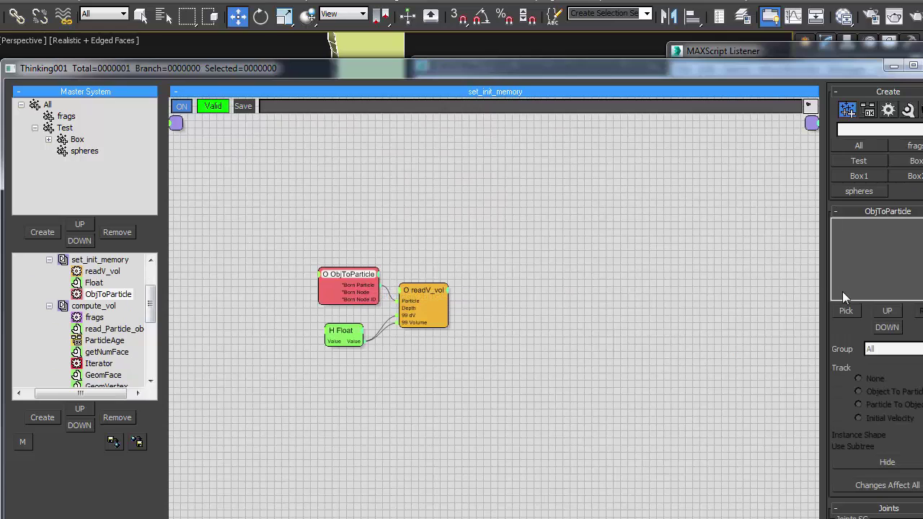
left_click(845, 310)
double_click(489, 68)
left_click(364, 77)
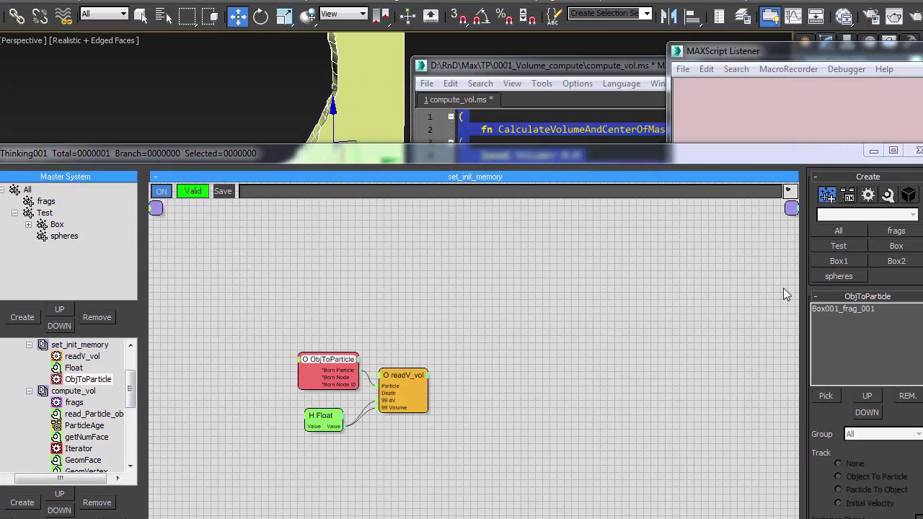
Step: Assign ObjToParticle to the frags group with Object To Particle tracking, and hide the source fragment
left_click(873, 434)
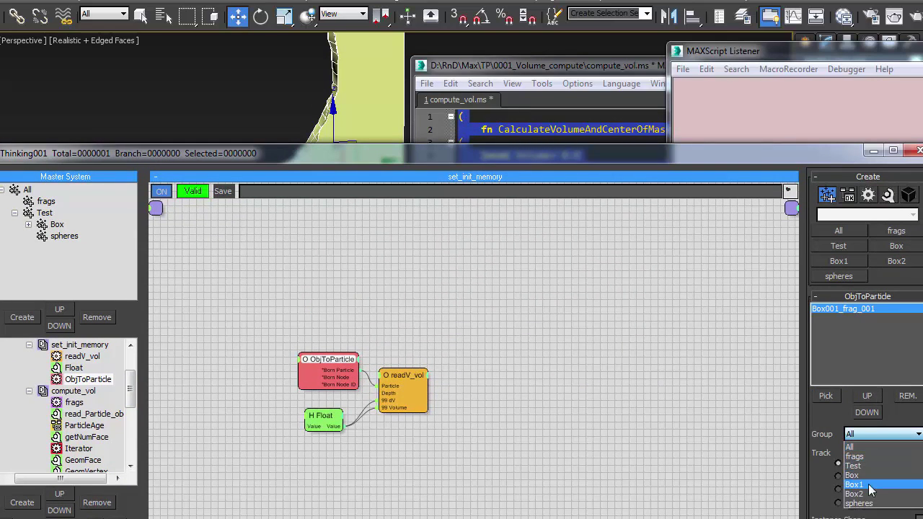
left_click(875, 456)
left_click(852, 480)
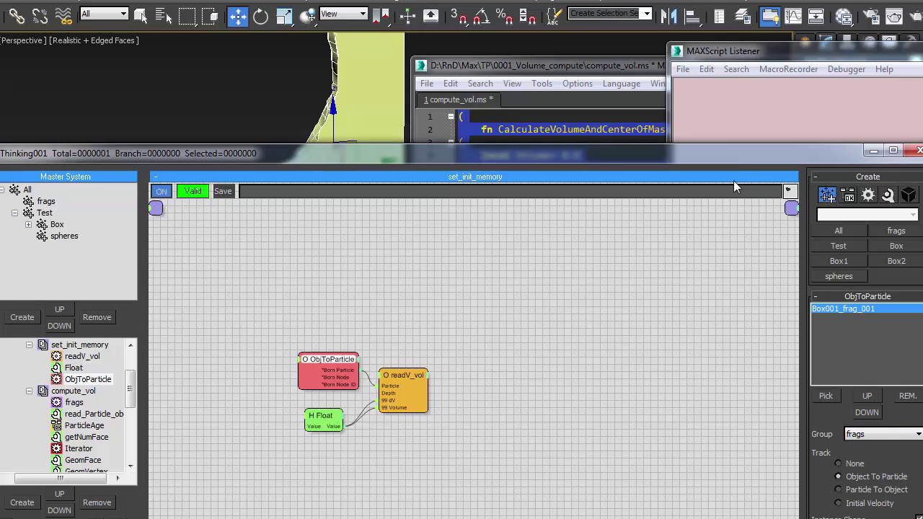
left_click_drag(735, 153, 648, 36)
left_click(796, 429)
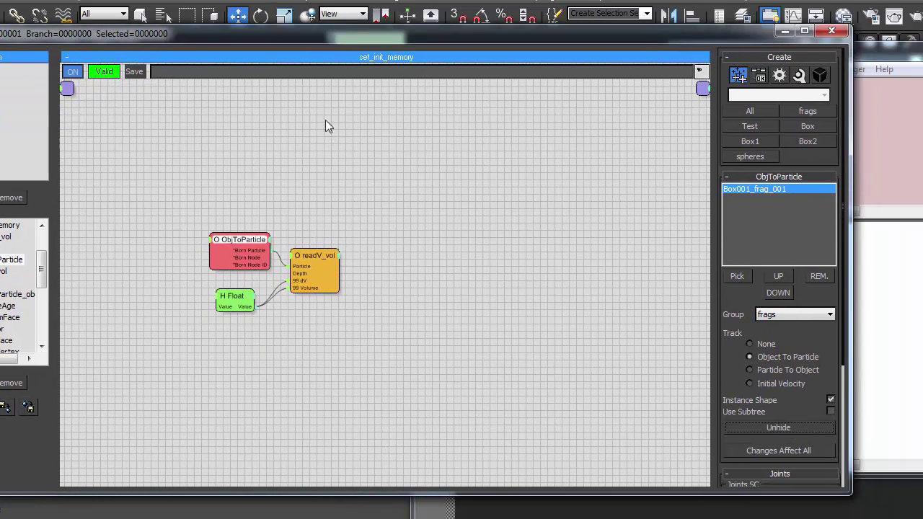
Step: In compute_vol, enable debug output for the Value of the AddMultiply that feeds Write_fVolume
left_click_drag(244, 41, 429, 60)
scroll(227, 287, "down", 5)
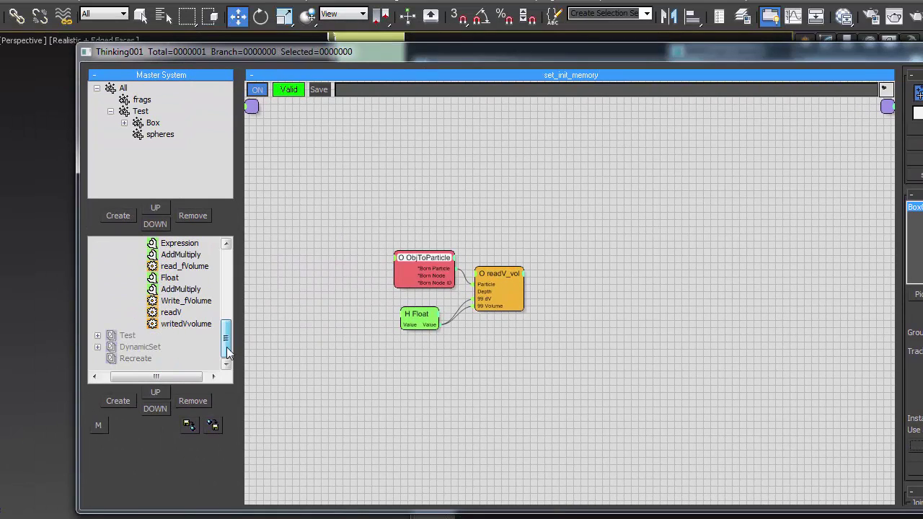
left_click(170, 279)
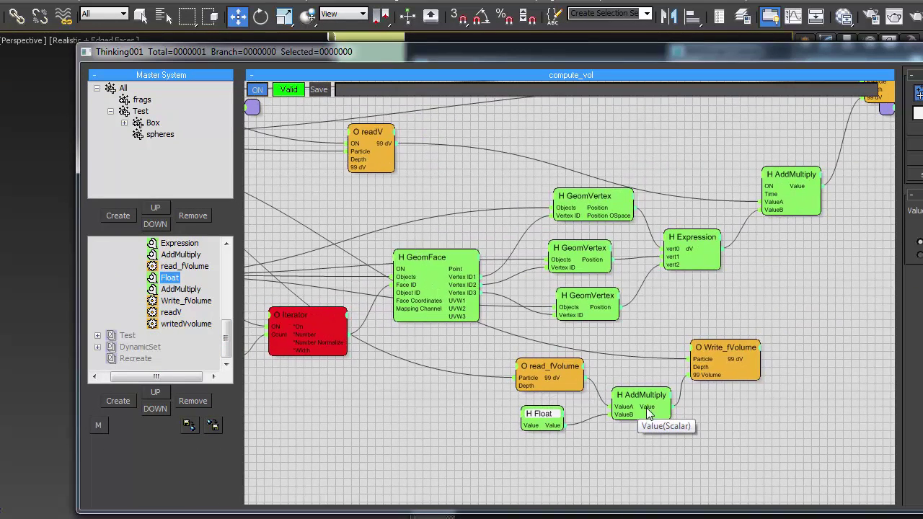
right_click(654, 412)
left_click(646, 432)
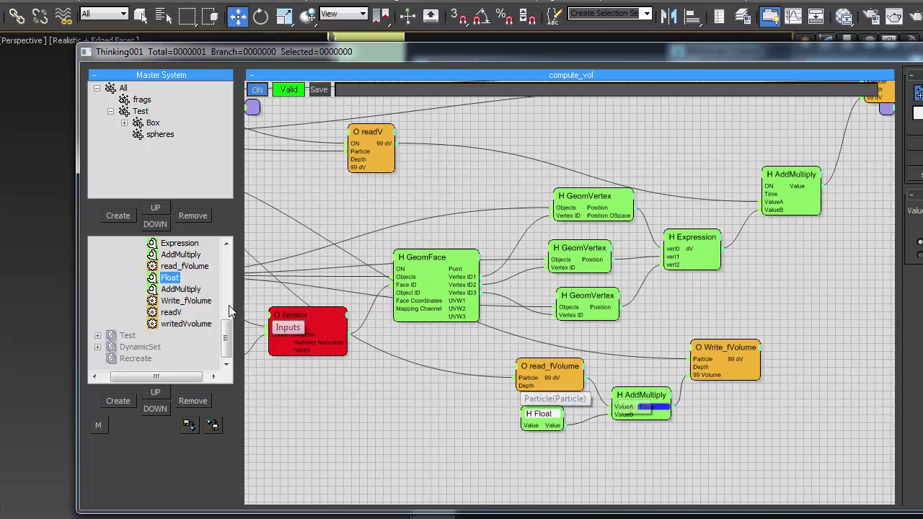
Step: Turn on the Debug Log Window for MasterDynamic, enlarge it, and compare the AddMultiply values with the MAXScript Listener result
scroll(229, 313, "up", 2)
scroll(228, 312, "up", 5)
left_click(132, 243)
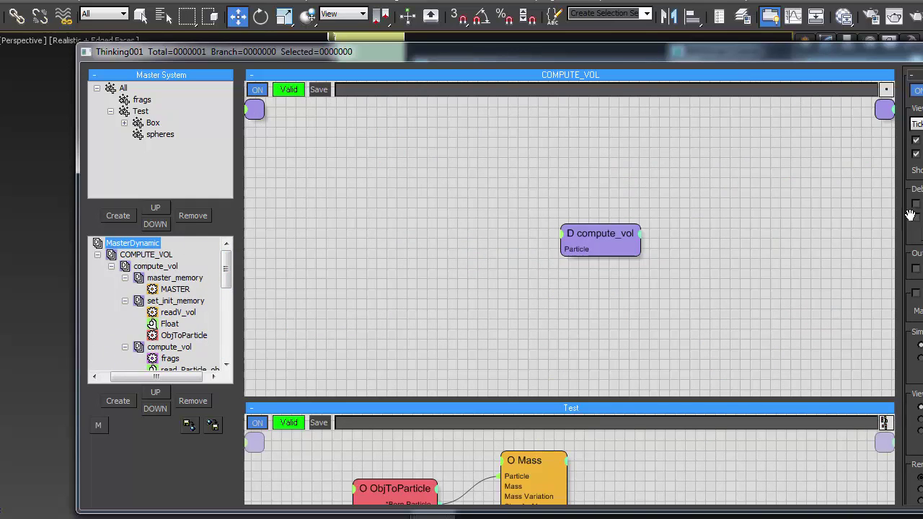
left_click(916, 204)
left_click_drag(847, 354, 255, 51)
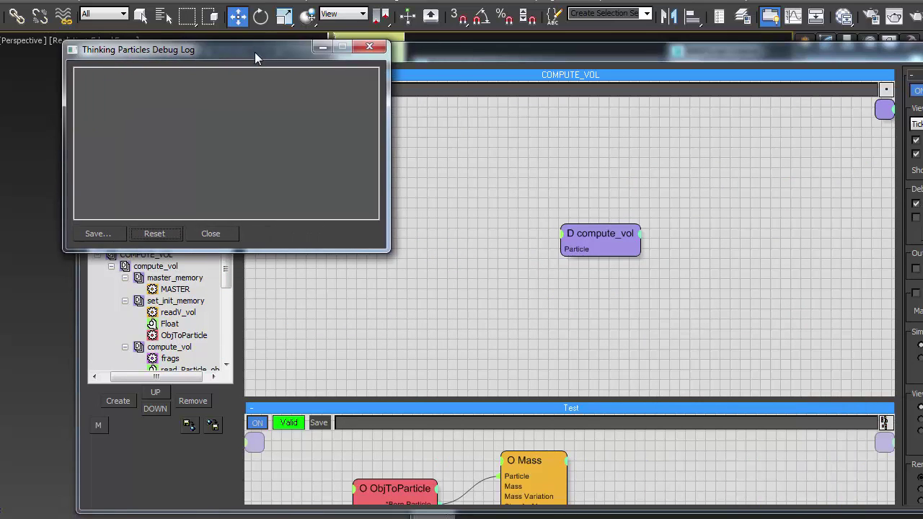
left_click_drag(384, 248, 604, 422)
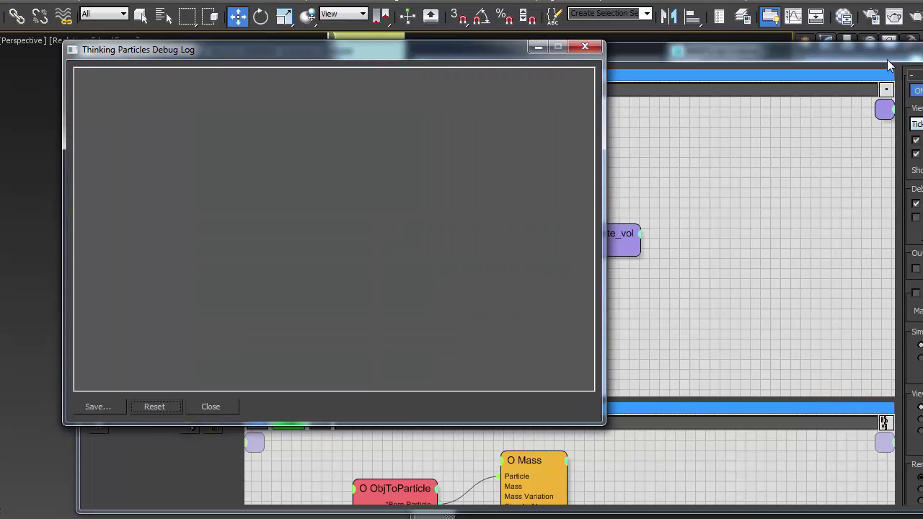
left_click_drag(887, 60, 922, 487)
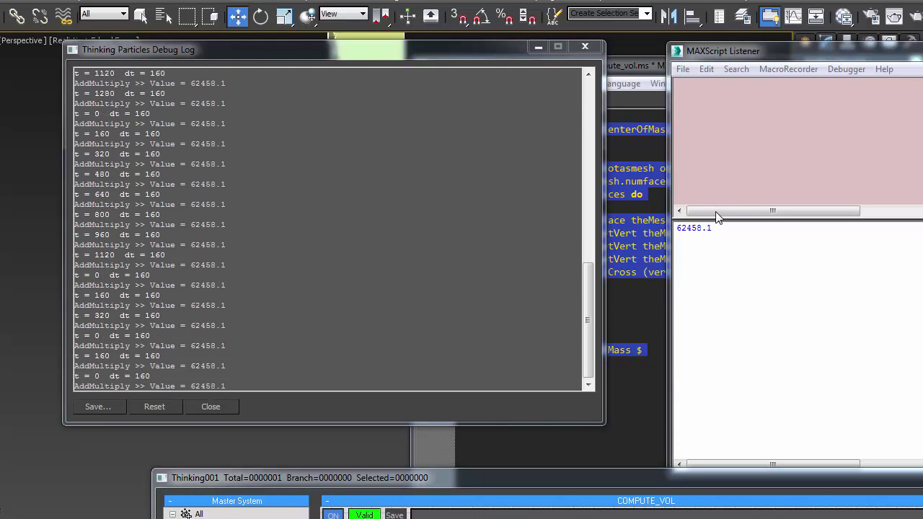
left_click(712, 230)
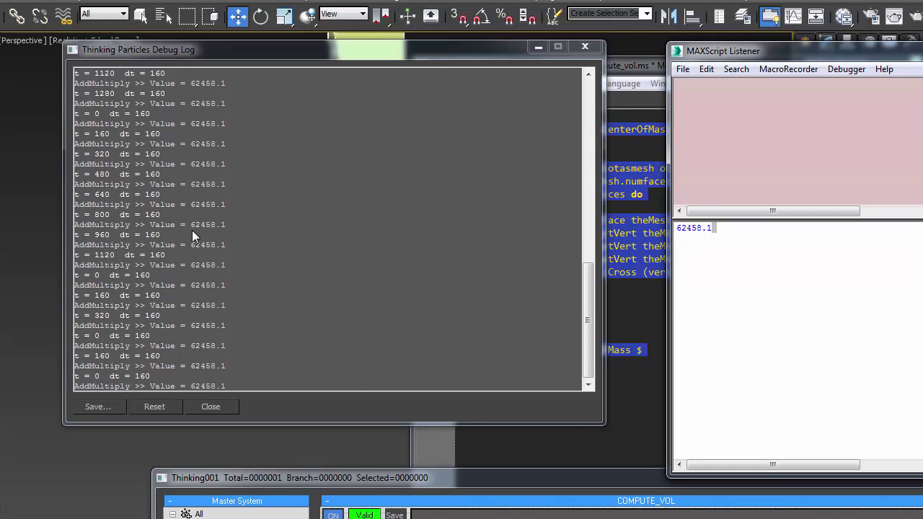
Step: Return to the compute_vol node chain and shift the frags and ParticleAge nodes away from the rest of the network
double_click(487, 478)
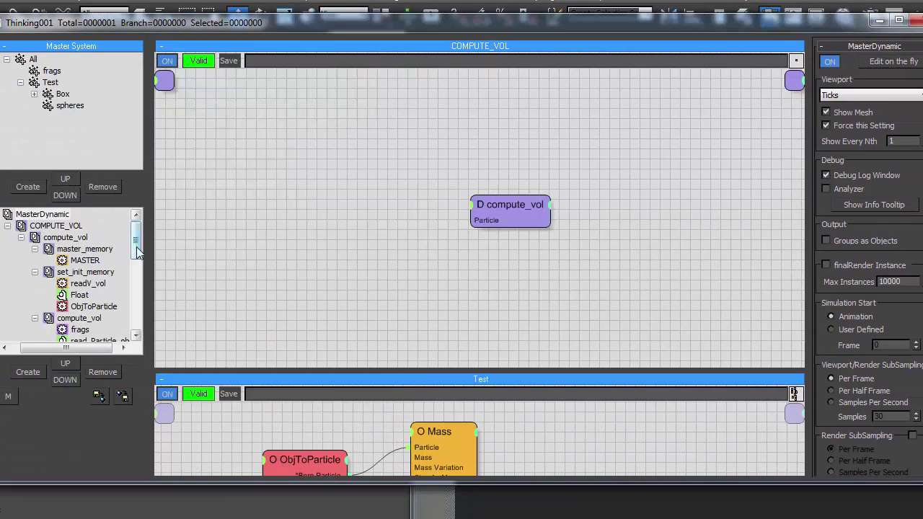
scroll(92, 262, "down", 5)
left_click(90, 283)
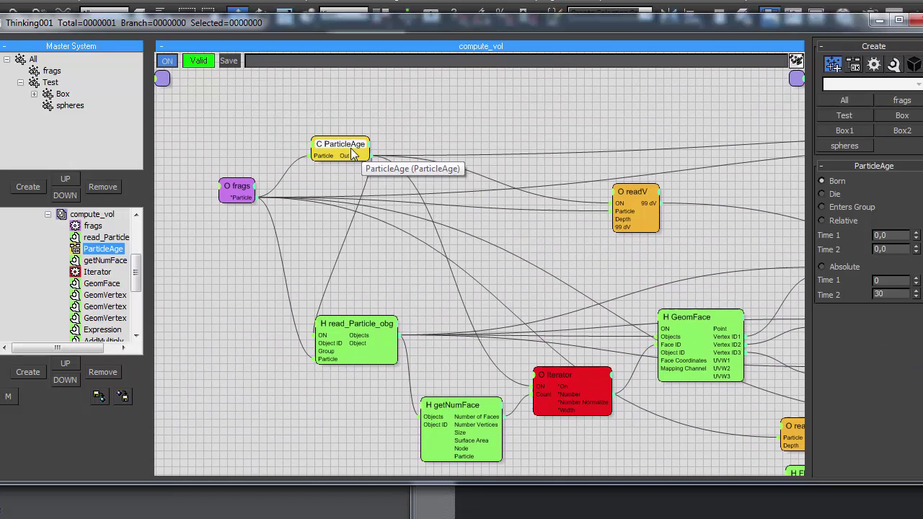
left_click_drag(338, 147, 322, 154)
left_click_drag(243, 189, 189, 188)
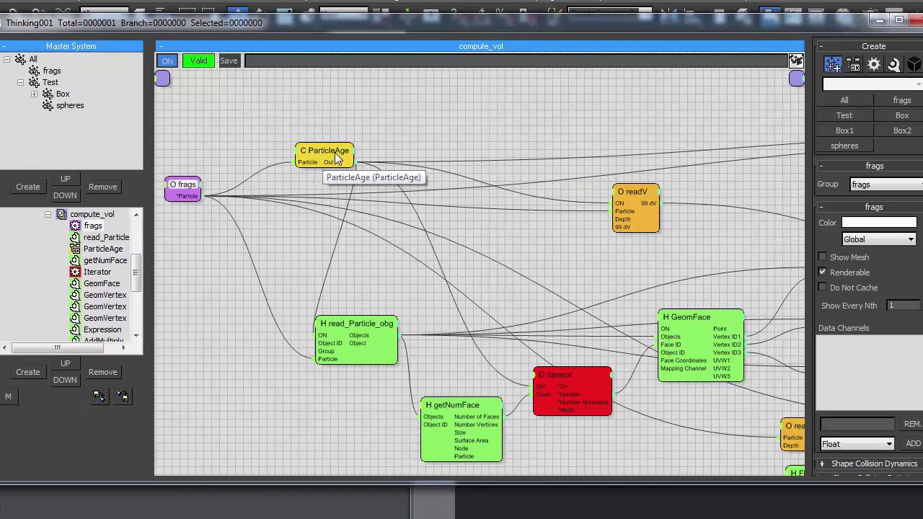
left_click_drag(328, 155, 275, 151)
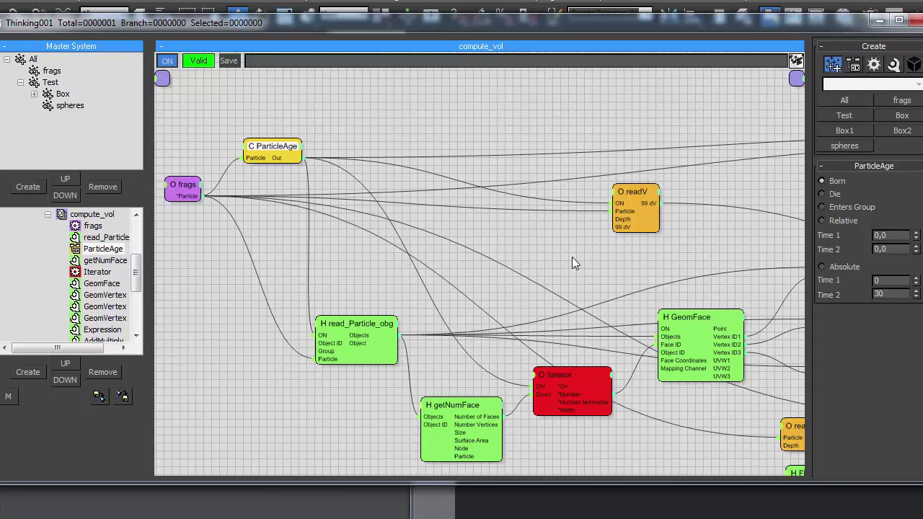
middle_click_drag(532, 252, 409, 219)
middle_click_drag(640, 179, 423, 176)
middle_click_drag(618, 145, 496, 156)
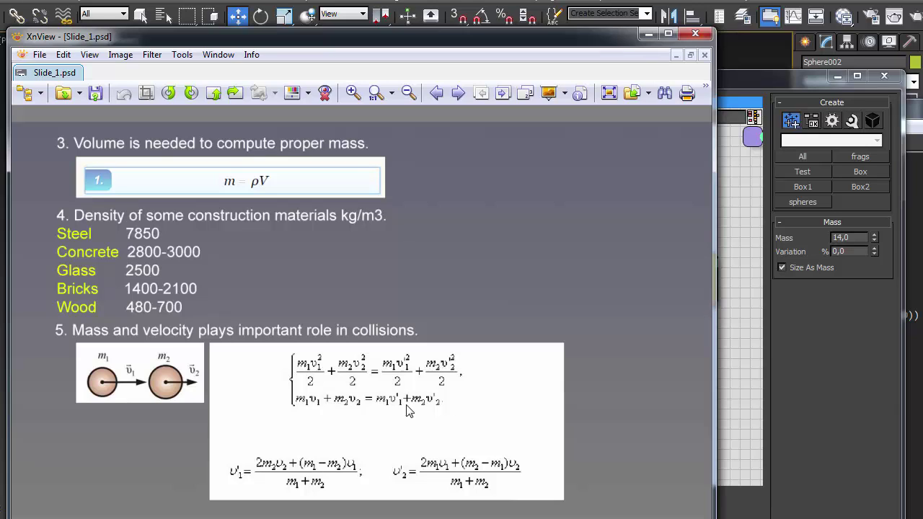
Step: Put the mass and density slide away and open the Mass value of the Test set's first Mass operator for editing
left_click(646, 35)
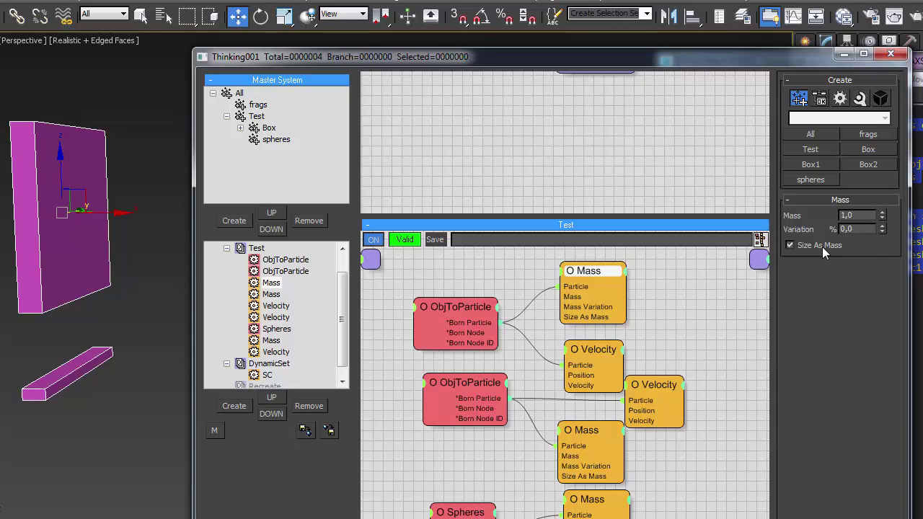
left_click(883, 212)
left_click_drag(867, 216, 814, 220)
Step: Turn on Show Info Tooltip for MasterDynamic and inspect the large box particle's mass in the viewport
scroll(343, 308, "up", 1)
left_click(261, 248)
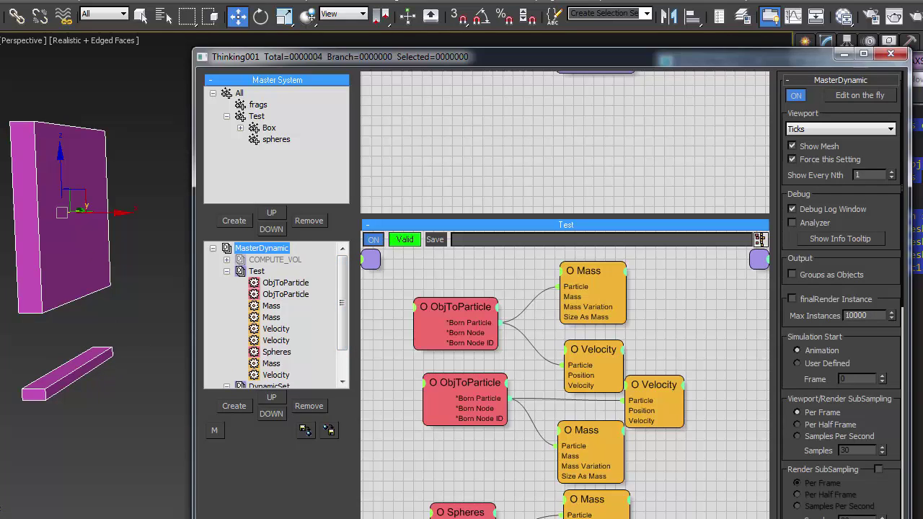
left_click(848, 242)
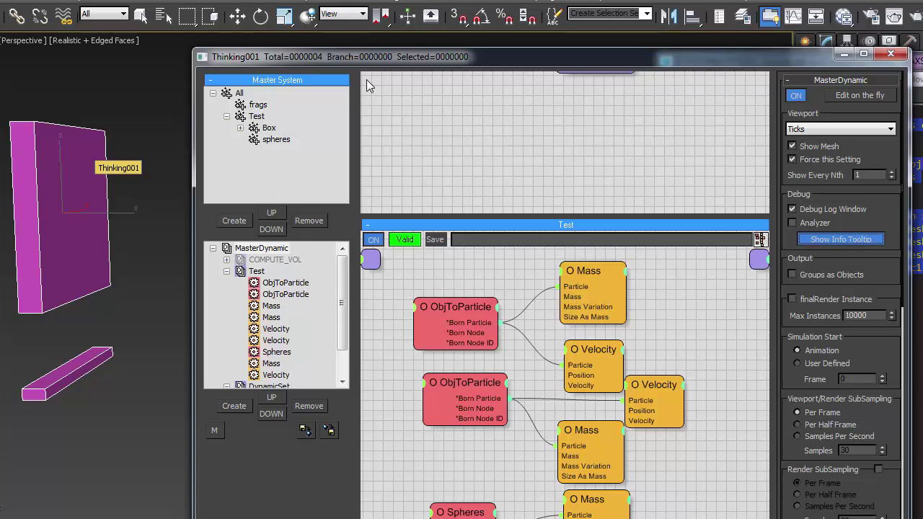
mouse_move(61, 190)
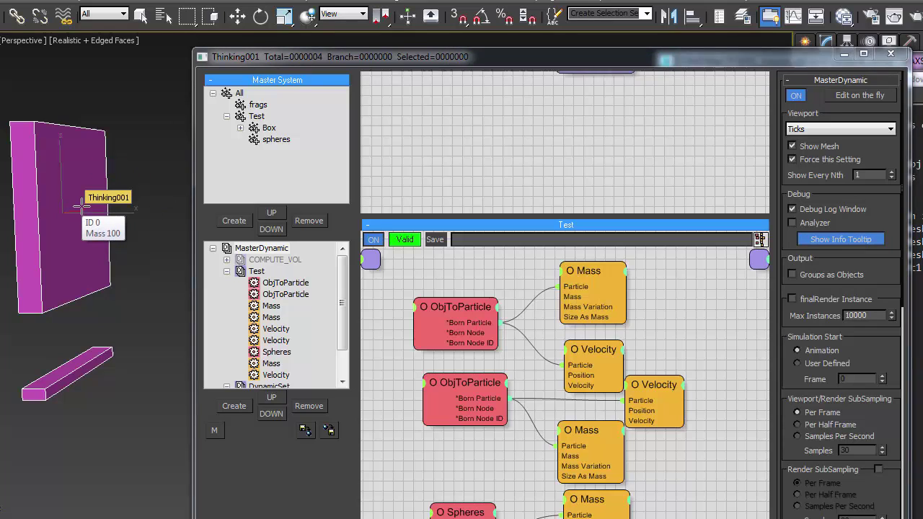
Step: Turn off Show Info Tooltip for MasterDynamic and unhide the source boxes alongside the compute_vol.ms script
left_click(842, 238)
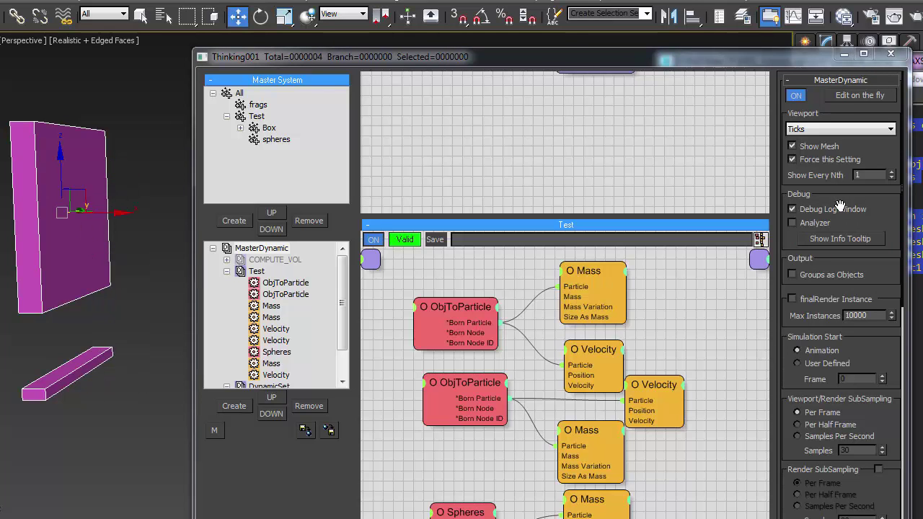
left_click(842, 57)
left_click_drag(717, 65, 485, 68)
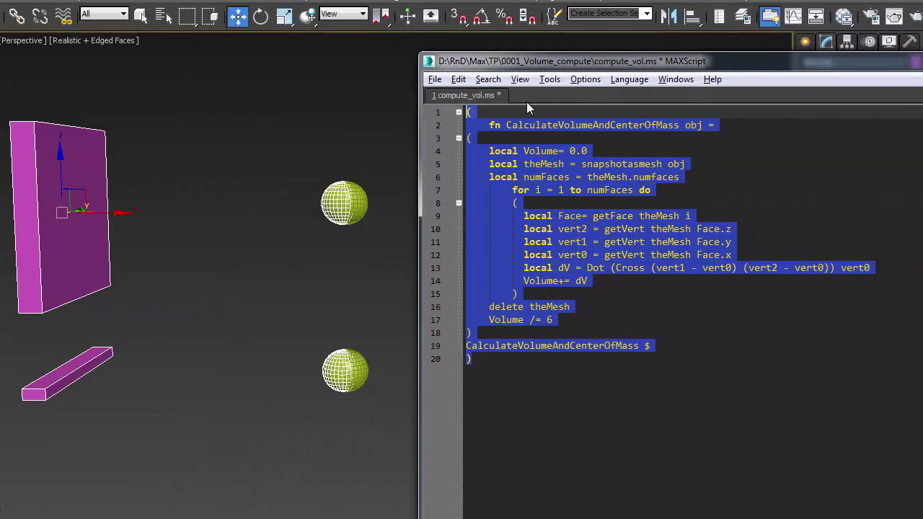
left_click(551, 197)
left_click(490, 365)
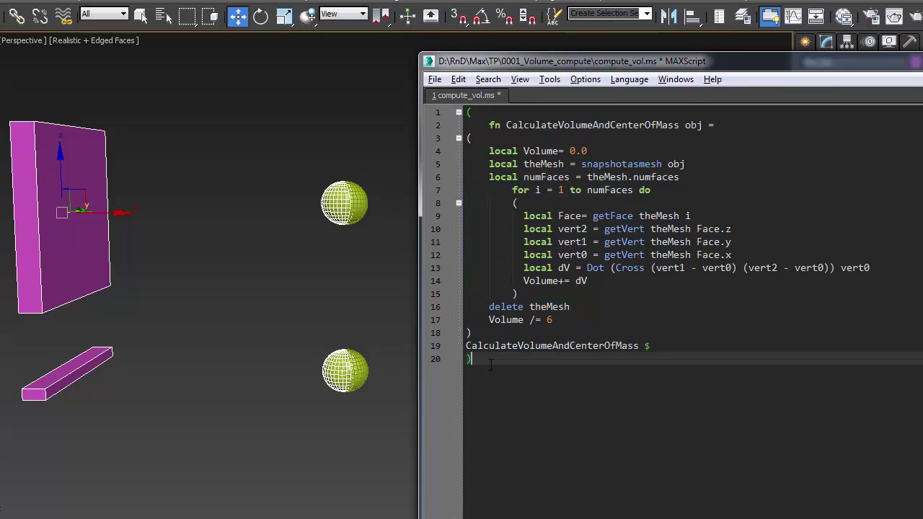
key("ctrl+a")
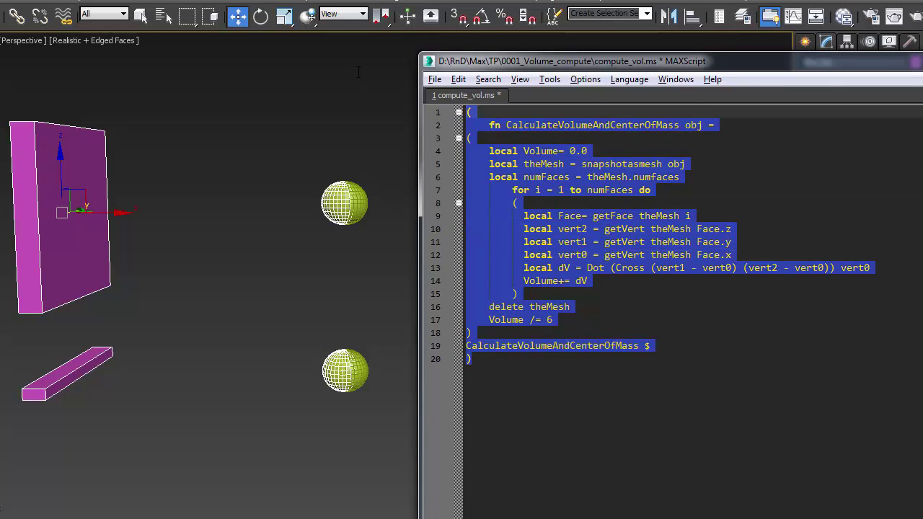
right_click(167, 171)
left_click(220, 98)
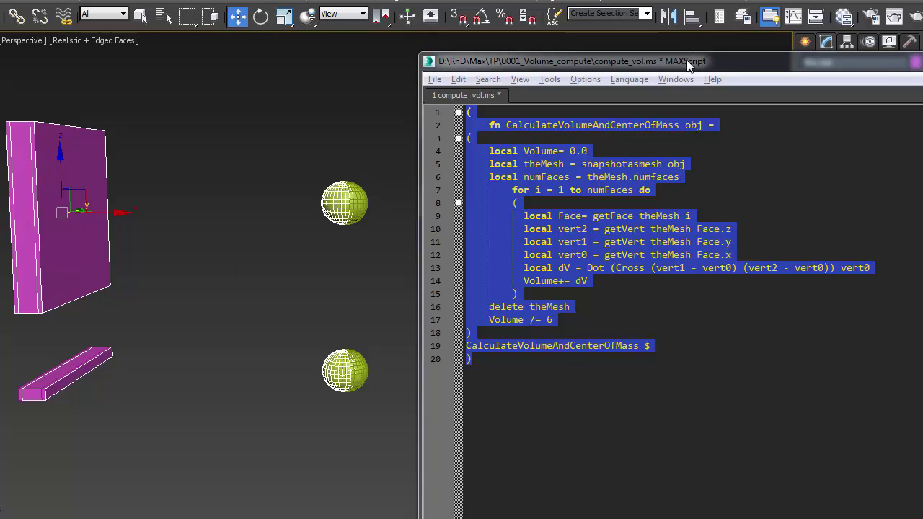
Step: Evaluate the whole compute_vol.ms script on Box_big and reduce the Listener output to a single result line
left_click_drag(688, 65, 645, 220)
left_click(903, 94)
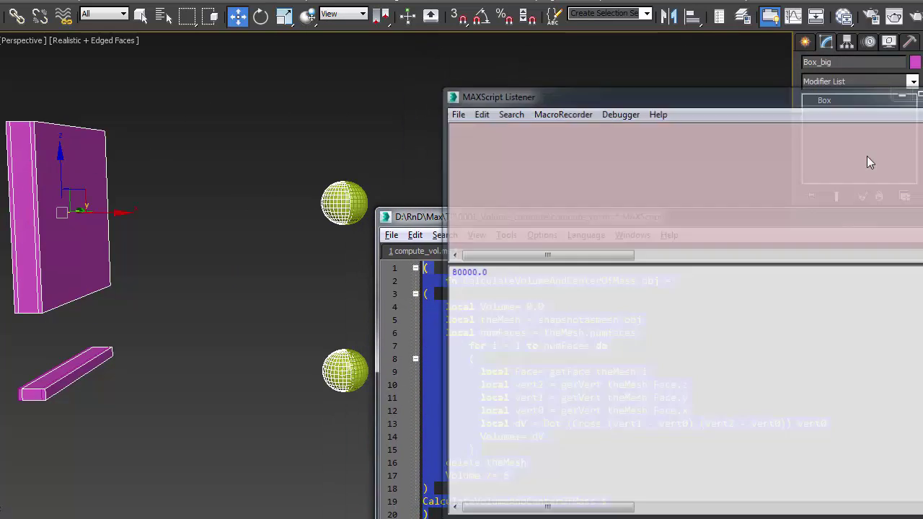
left_click_drag(827, 220, 769, 44)
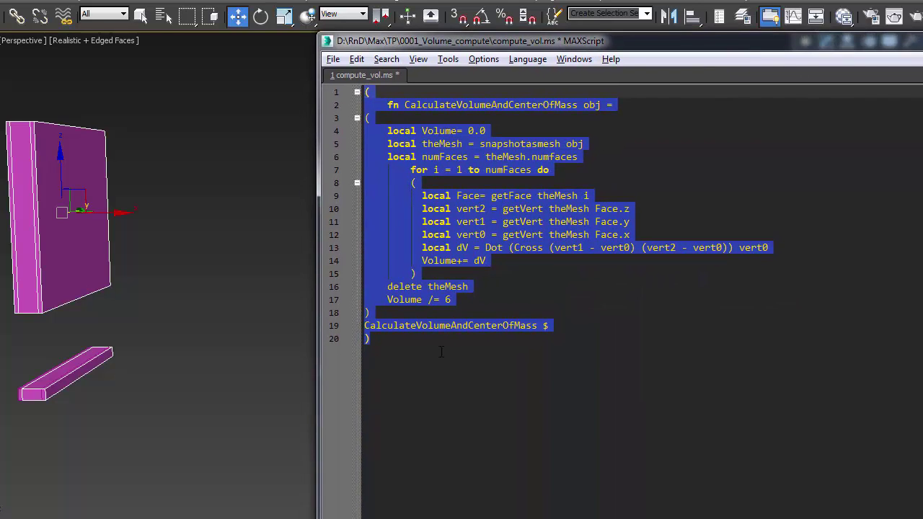
left_click_drag(441, 351, 162, 10)
key("ctrl+e")
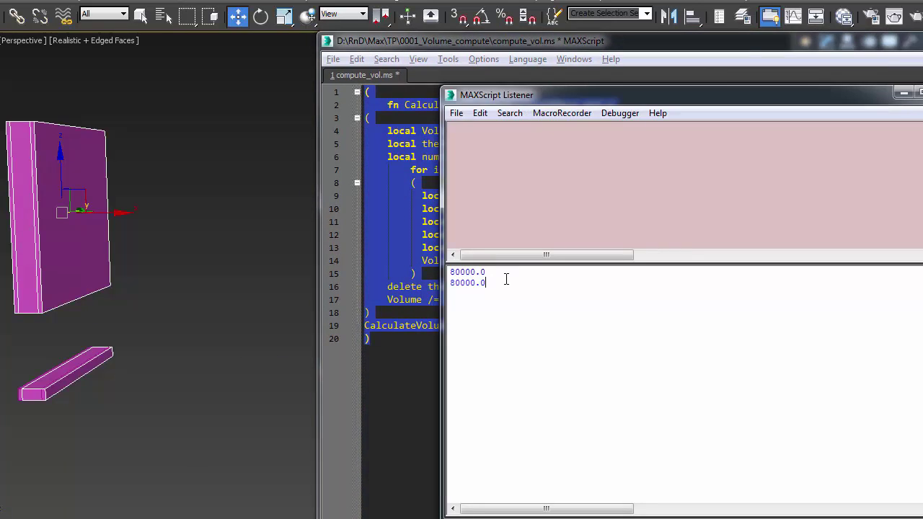
left_click_drag(488, 273, 442, 273)
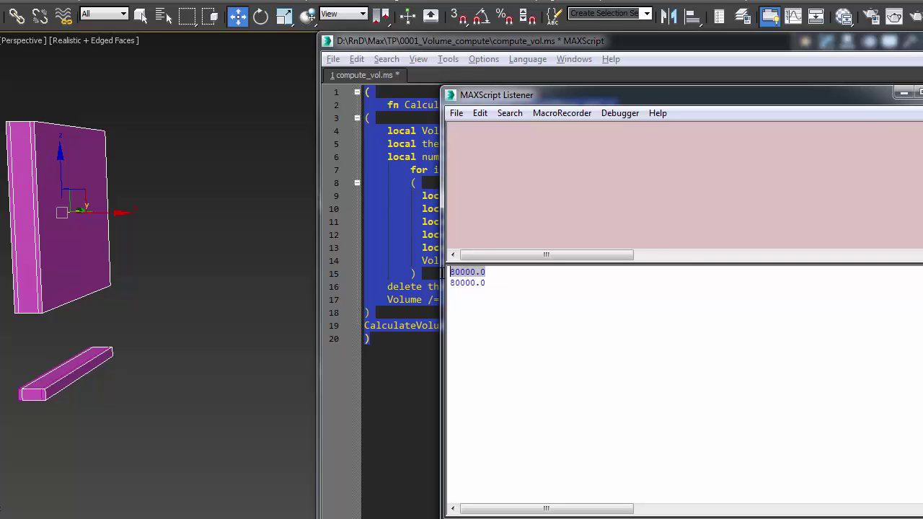
key("Delete")
key("Delete")
Step: Try to evaluate the volume script on the small box
left_click(73, 372)
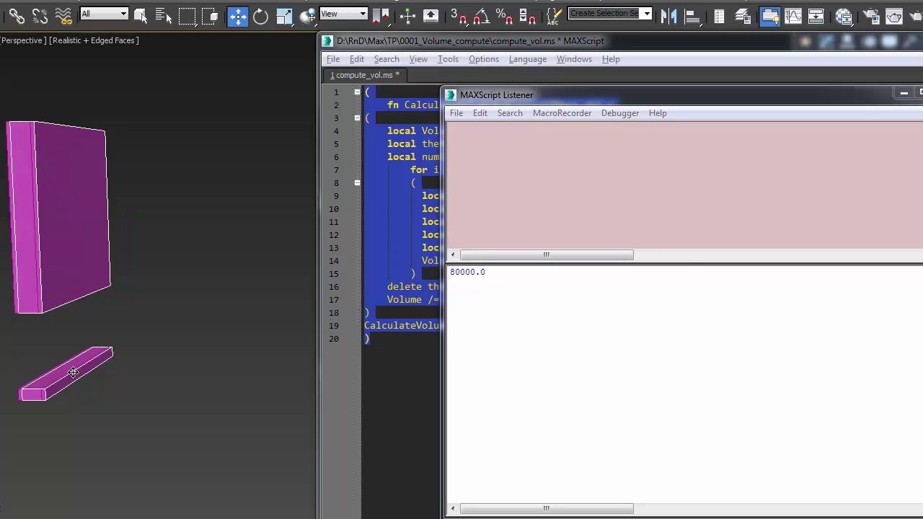
left_click(409, 248)
left_click_drag(381, 346, 154, 13)
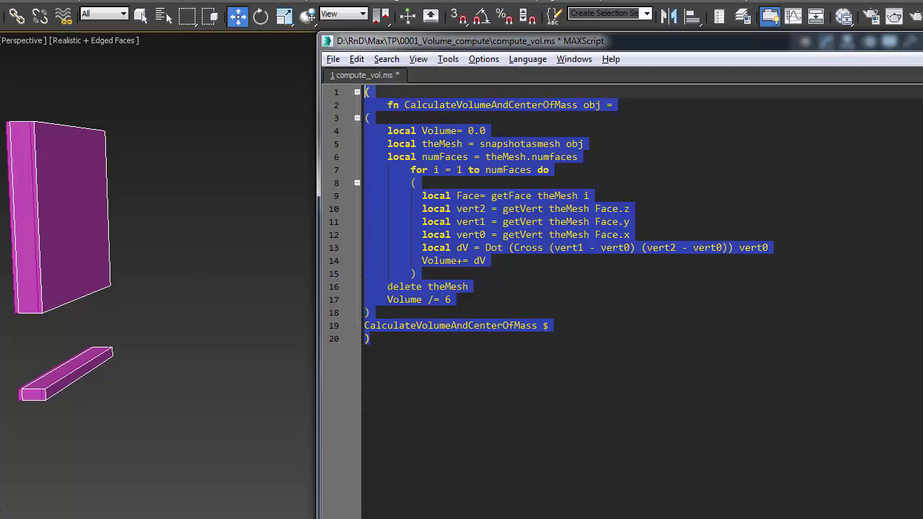
key("ctrl+e")
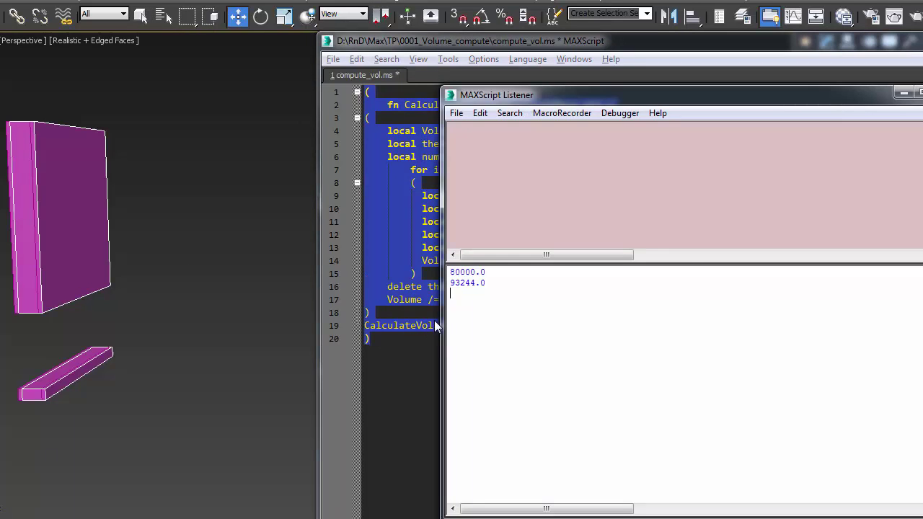
Step: Clear the old Listener results and evaluate the whole compute_vol.ms script with Box_small selected
left_click(77, 367)
left_click_drag(523, 282, 400, 248)
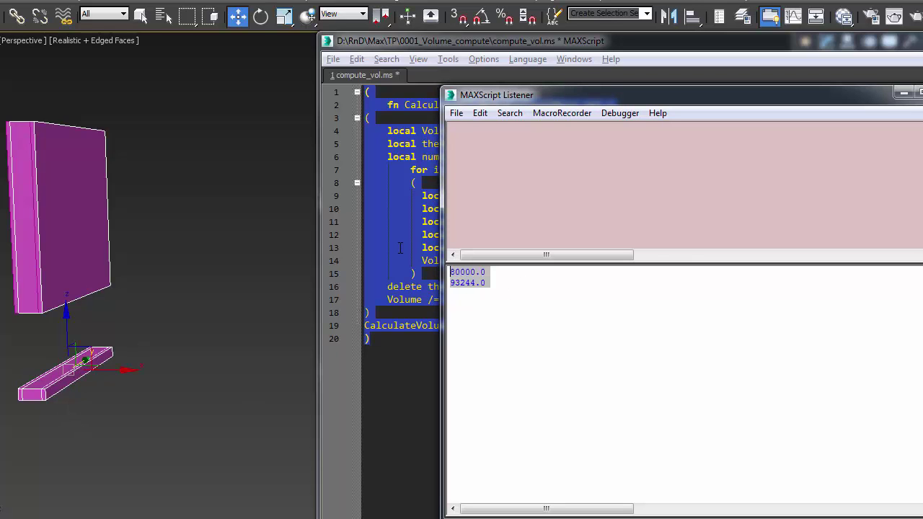
left_click(397, 346)
key("ctrl+a")
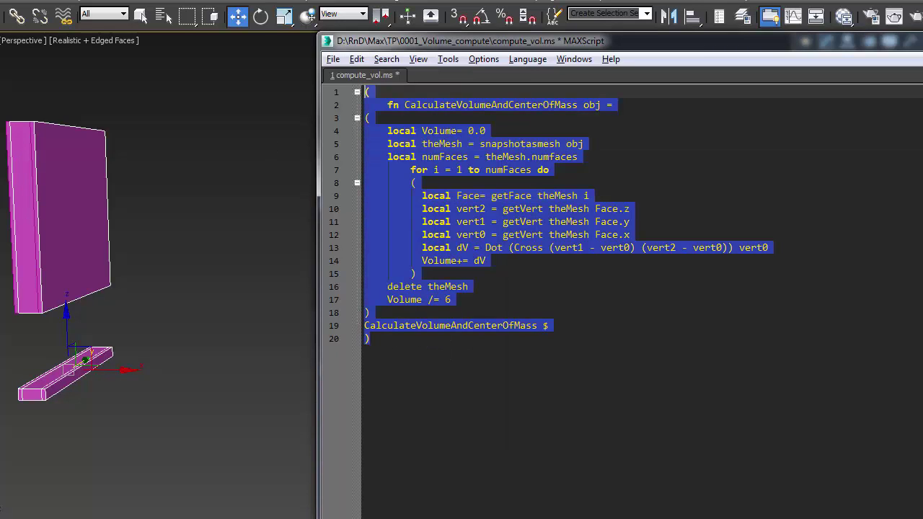
left_click(138, 317)
left_click(91, 347)
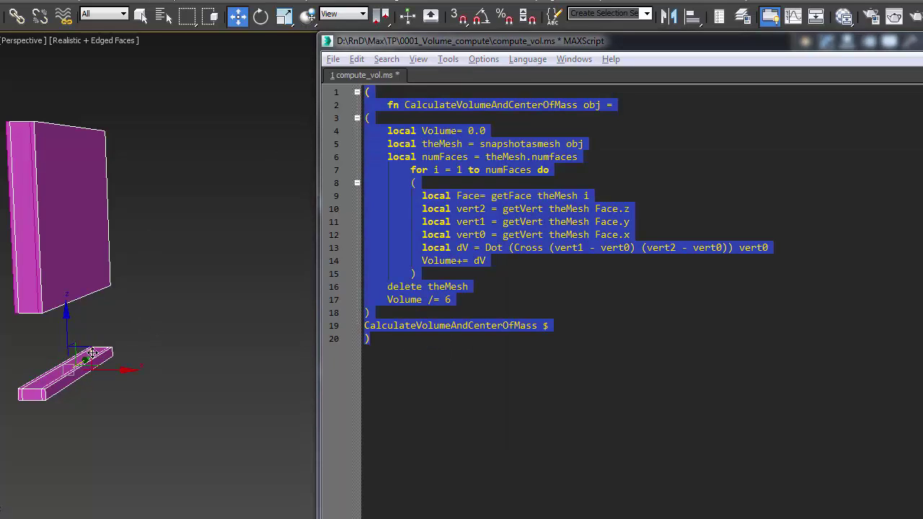
left_click_drag(430, 375, 365, 92)
key("F11")
left_click_drag(492, 287, 432, 273)
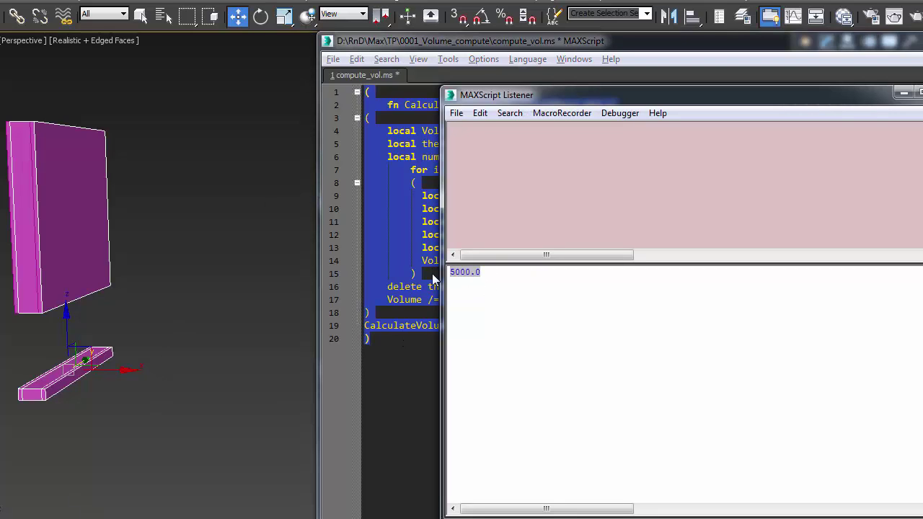
Step: Calculate the ratio of the two box volumes in the MAXScript Listener as 80000/5000
left_click(494, 272)
left_click_drag(493, 284, 411, 250)
key("Delete")
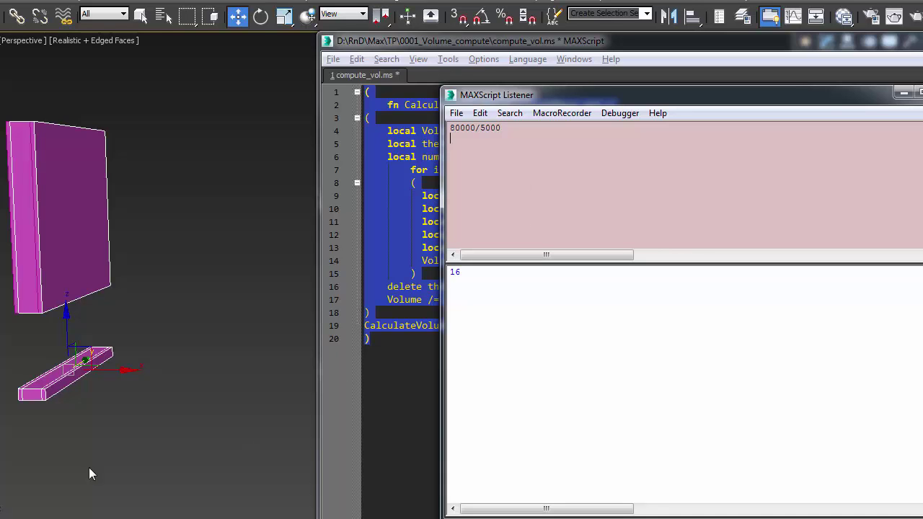
Step: Return to the Thinking001 node network and check the Test set's Box_big ObjToParticle operator and its Mass settings
left_click(39, 512)
left_click(275, 284)
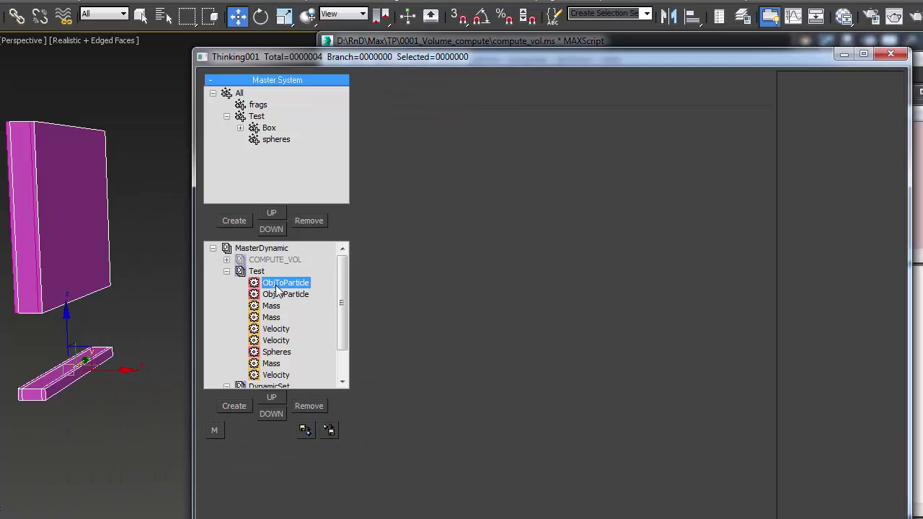
left_click(597, 128)
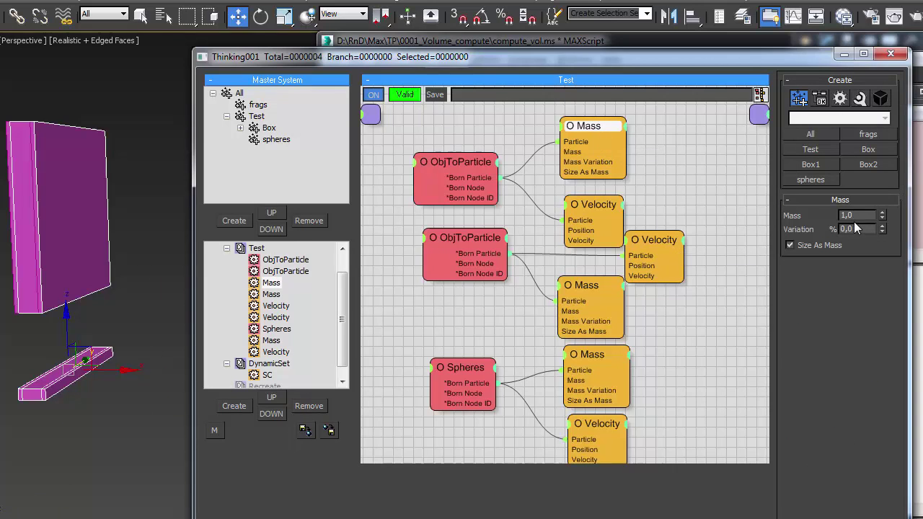
left_click(455, 163)
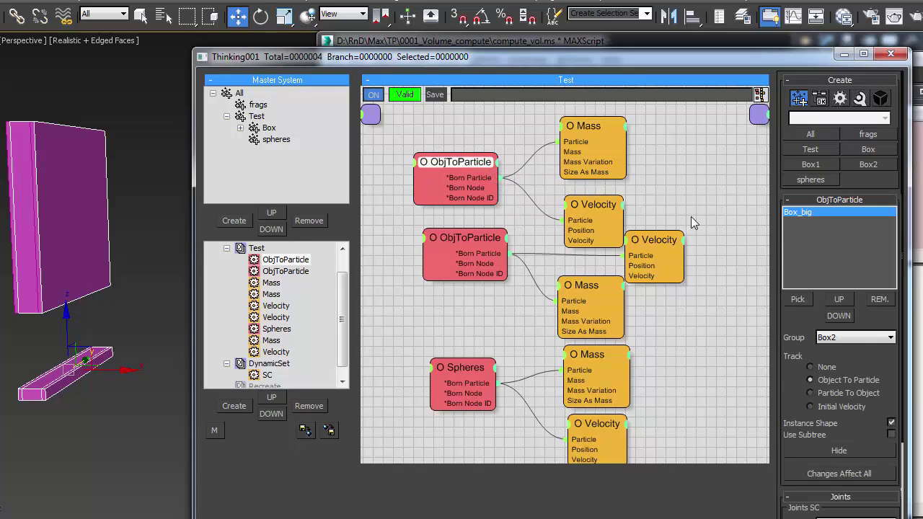
left_click(583, 128)
Step: Put away the MAXScript Listener and the compute_vol.ms script editor so the node network and scene objects are in view
left_click_drag(789, 59, 757, 214)
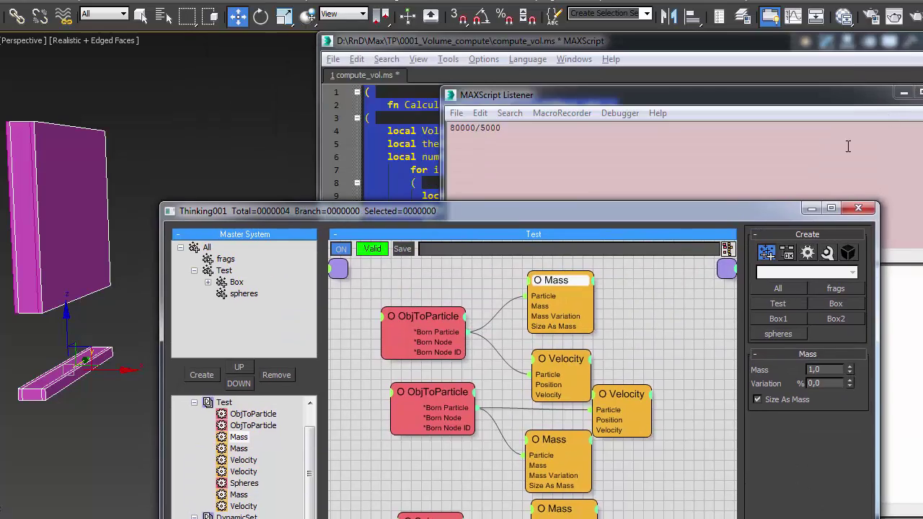
left_click(900, 94)
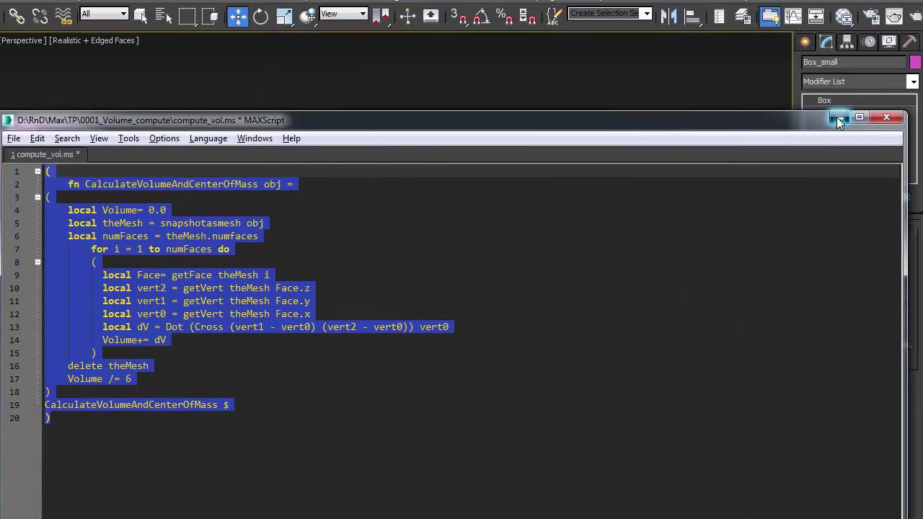
left_click(836, 117)
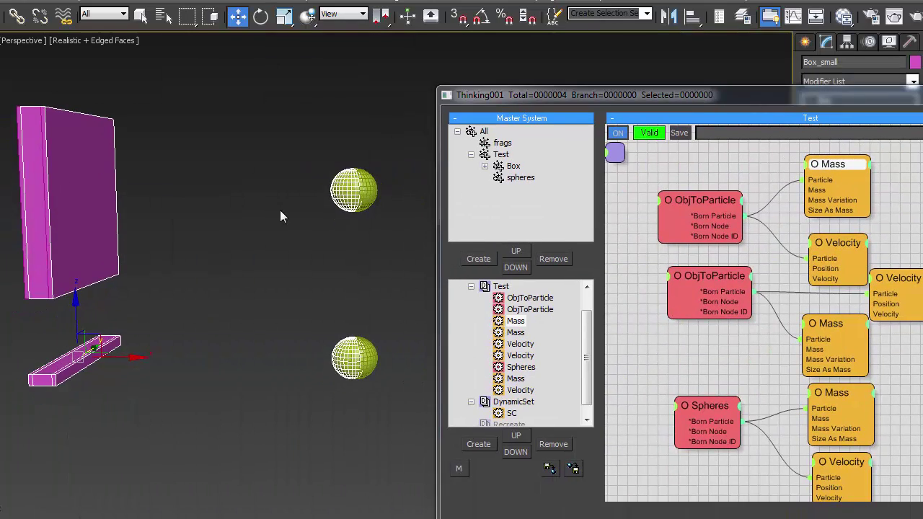
Step: Examine the Test set's two ObjToParticle operators and its Spheres operator against the boxes and spheres in the viewport
left_click(725, 202)
left_click_drag(816, 93, 721, 69)
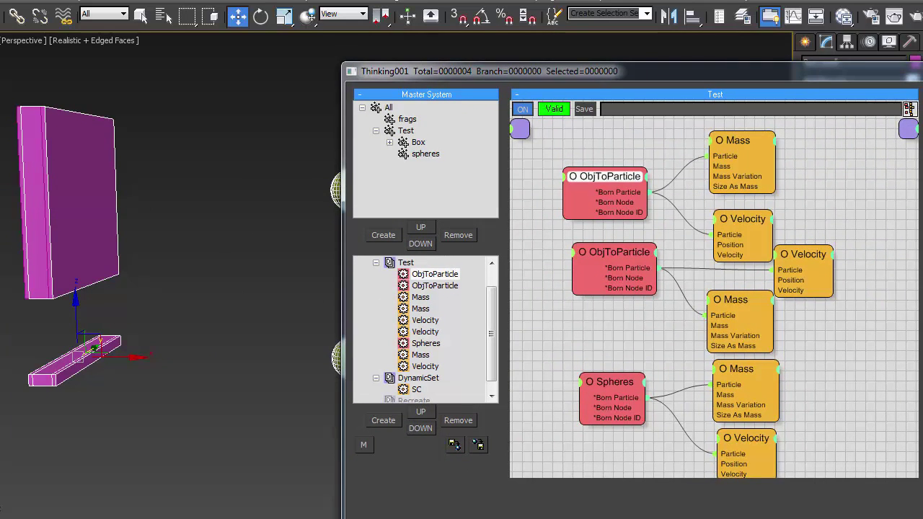
left_click(613, 252)
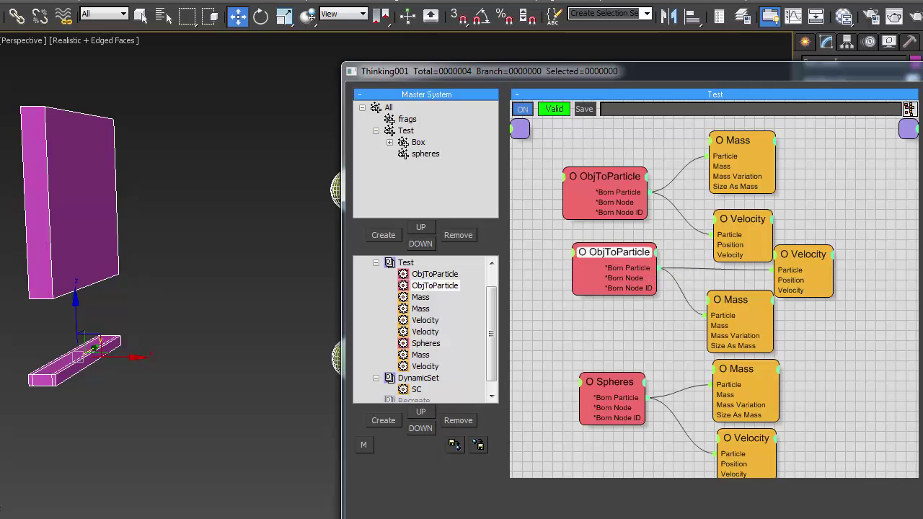
left_click(638, 383)
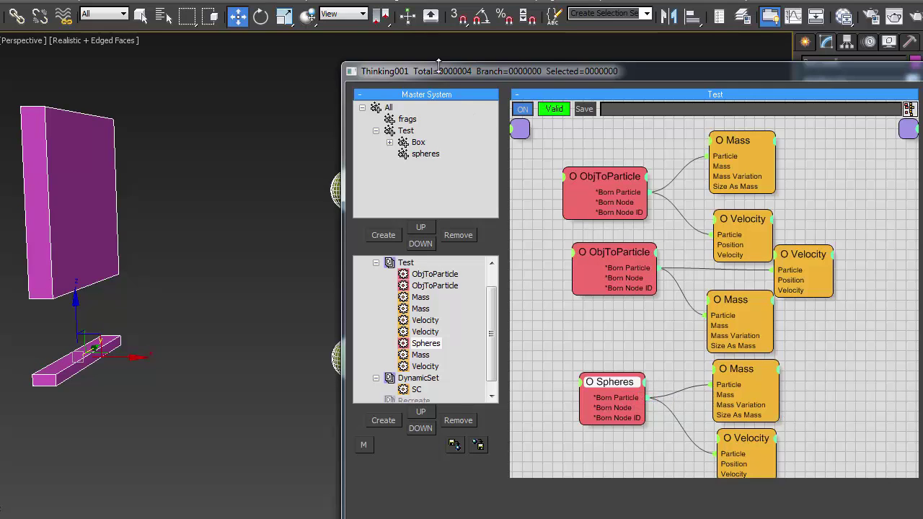
left_click_drag(443, 80, 518, 80)
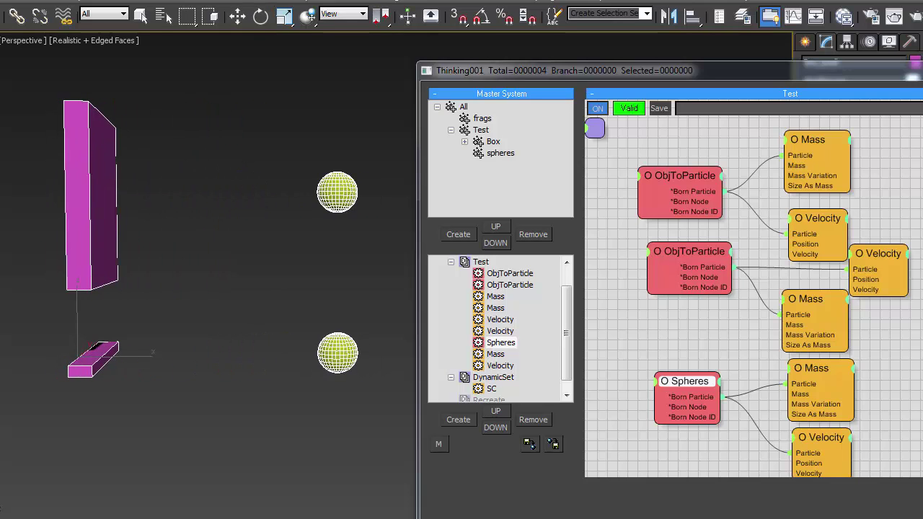
left_click_drag(803, 75, 730, 63)
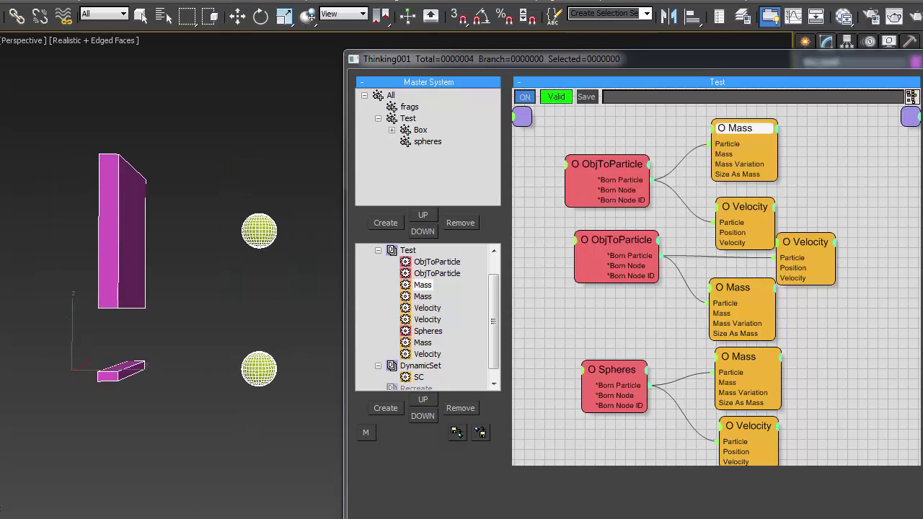
middle_click_drag(207, 320, 224, 334, "alt")
scroll(229, 320, "down", 3)
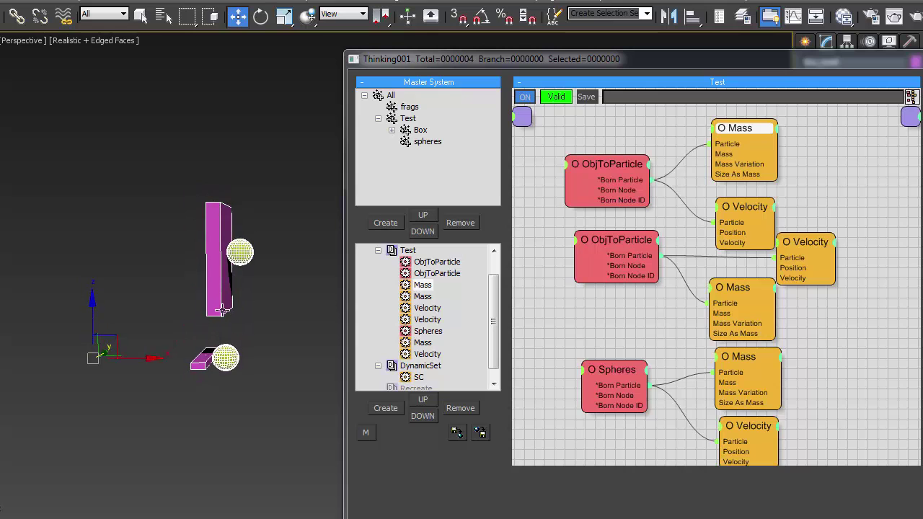